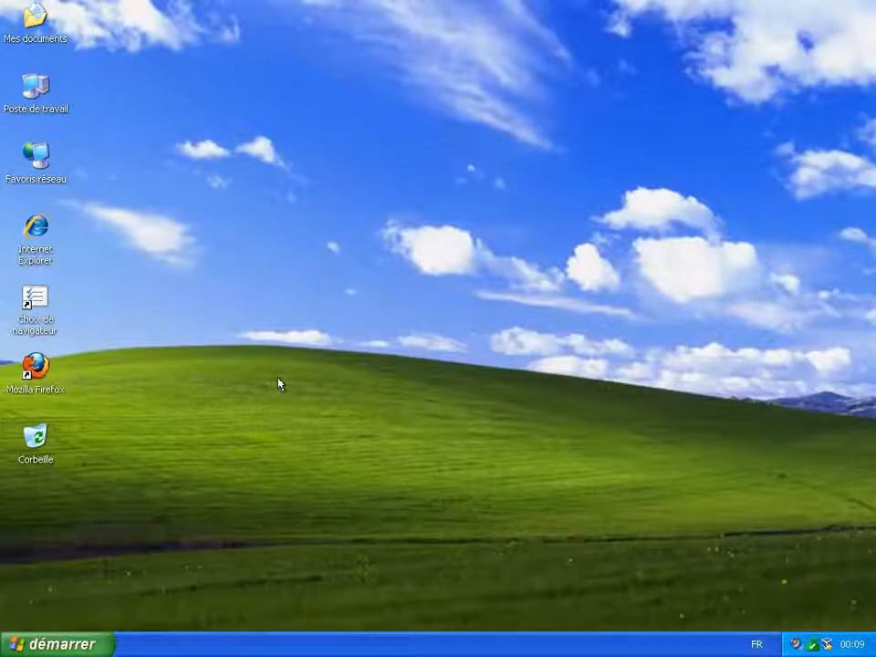
double_click(35, 366)
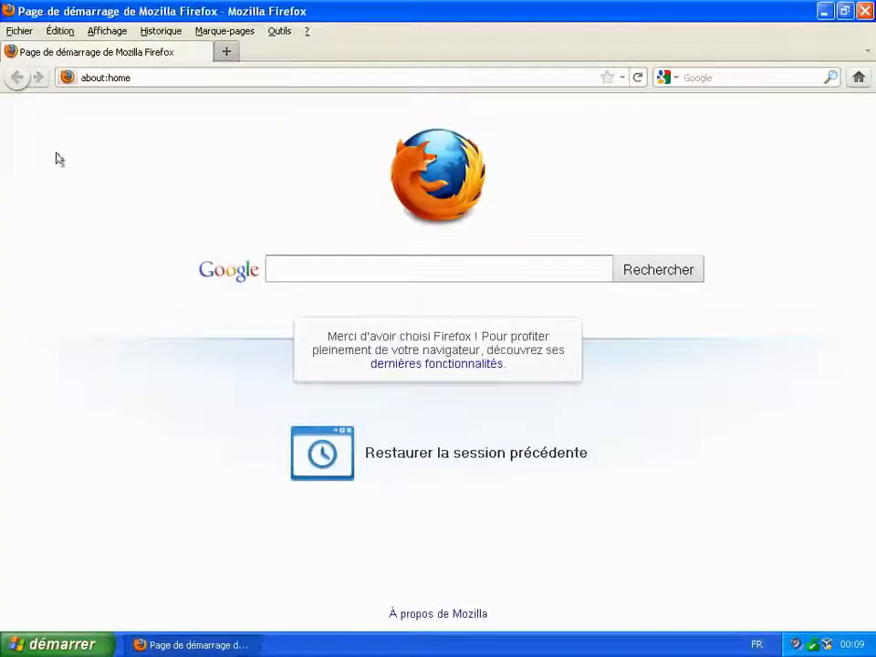
left_click(139, 78)
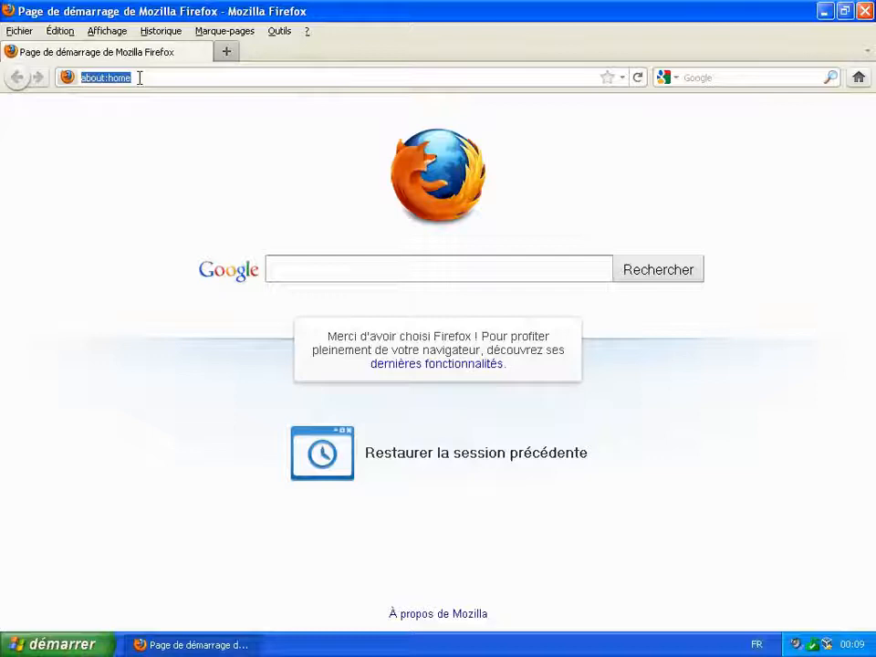
type("www.")
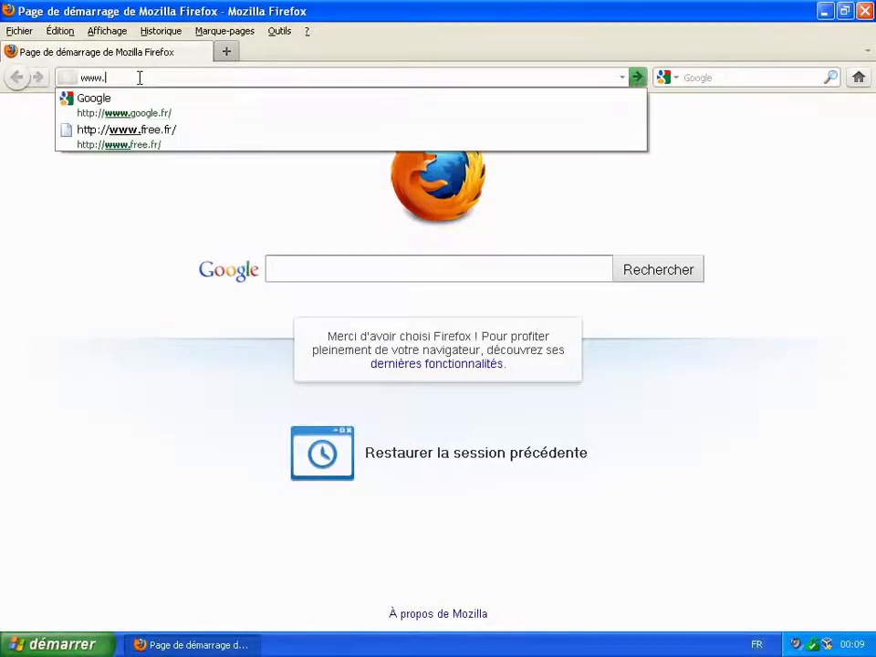
type("clubic.com")
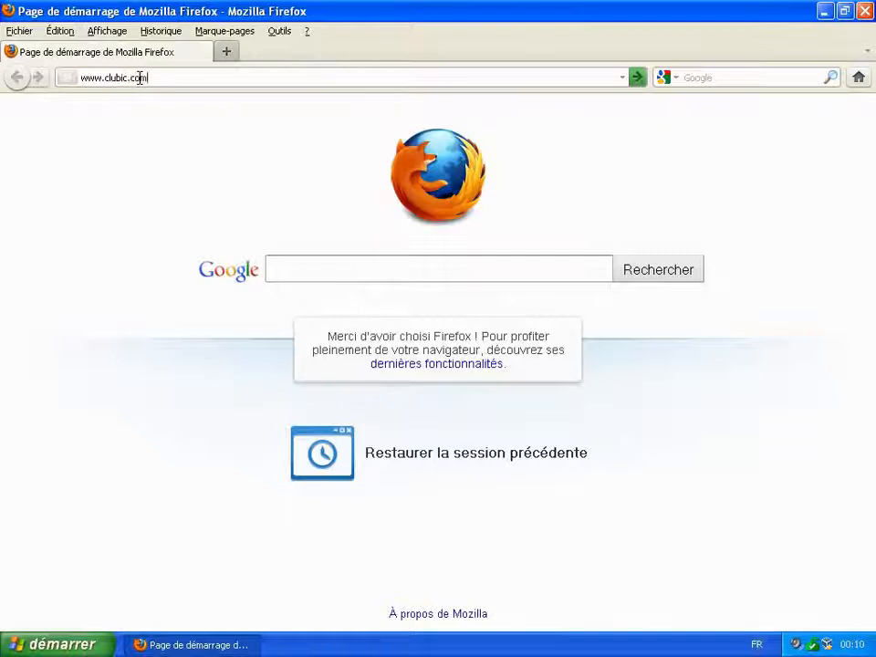
key("Return")
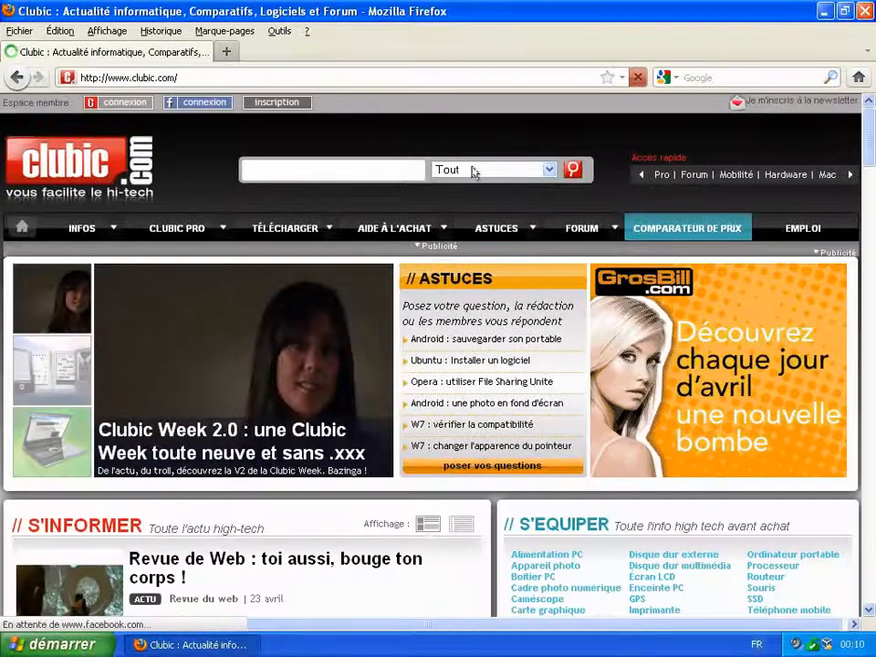
Search the site's Télécharger category for filezilla and dismiss the newsletter overlay
left_click(509, 173)
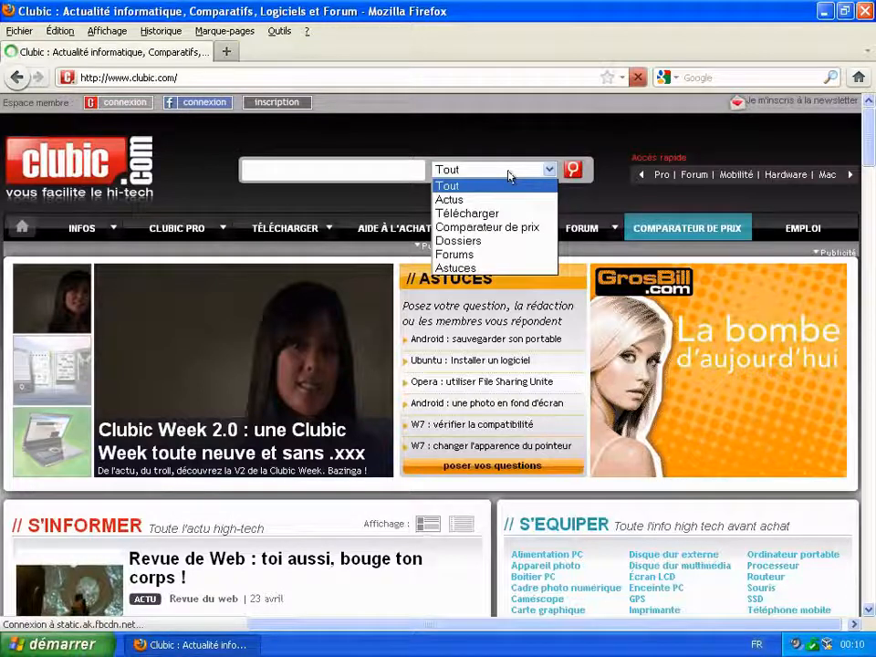
left_click(477, 213)
left_click(345, 176)
type("filezilla")
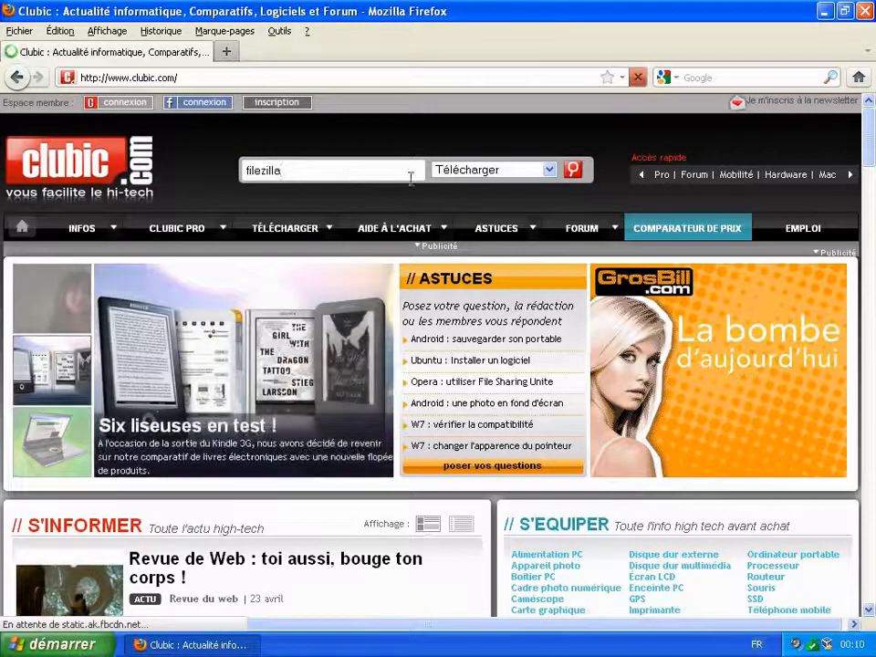
left_click(572, 171)
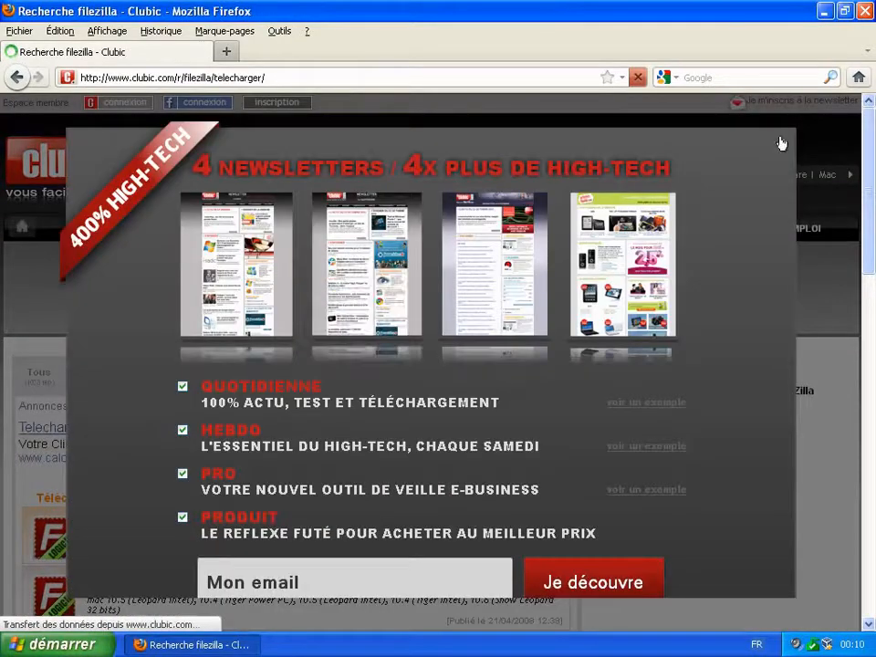
left_click(779, 142)
Open the Windows version of FileZilla from the search results and download and save its 3.4.0 installer
scroll(270, 465, "down", 4)
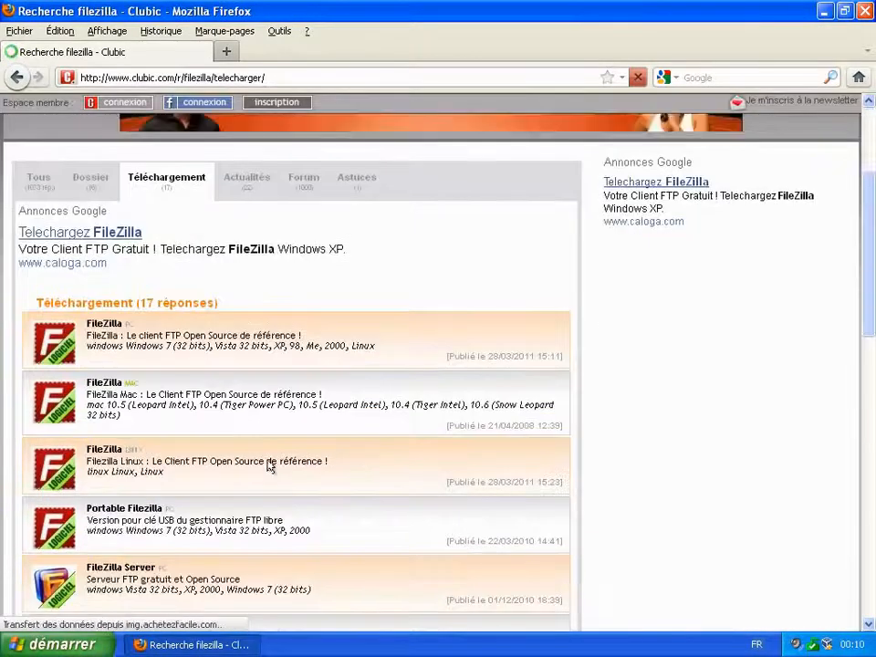
scroll(270, 465, "down", 2)
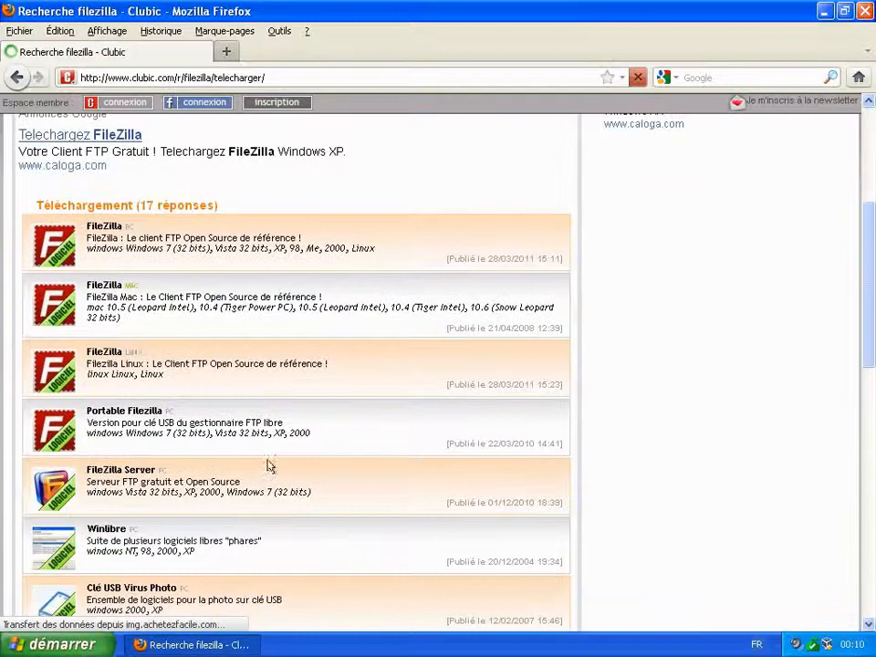
left_click(105, 226)
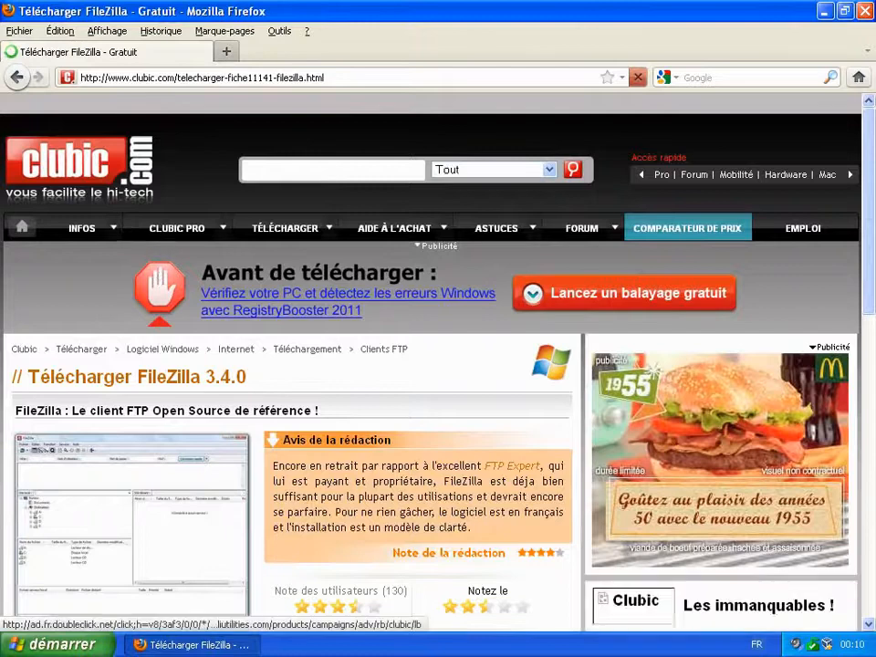
scroll(188, 328, "down", 5)
left_click(142, 382)
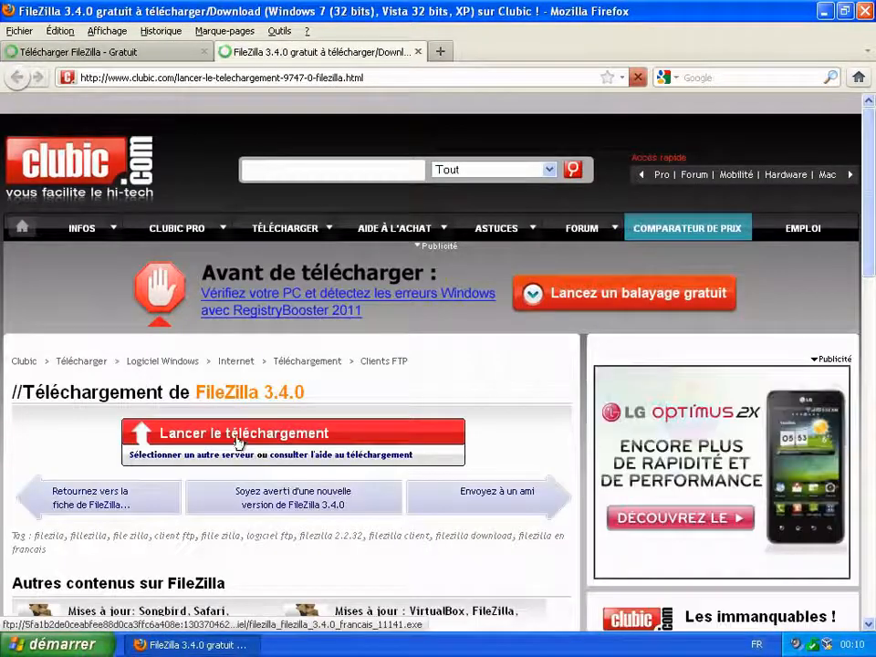
left_click(241, 435)
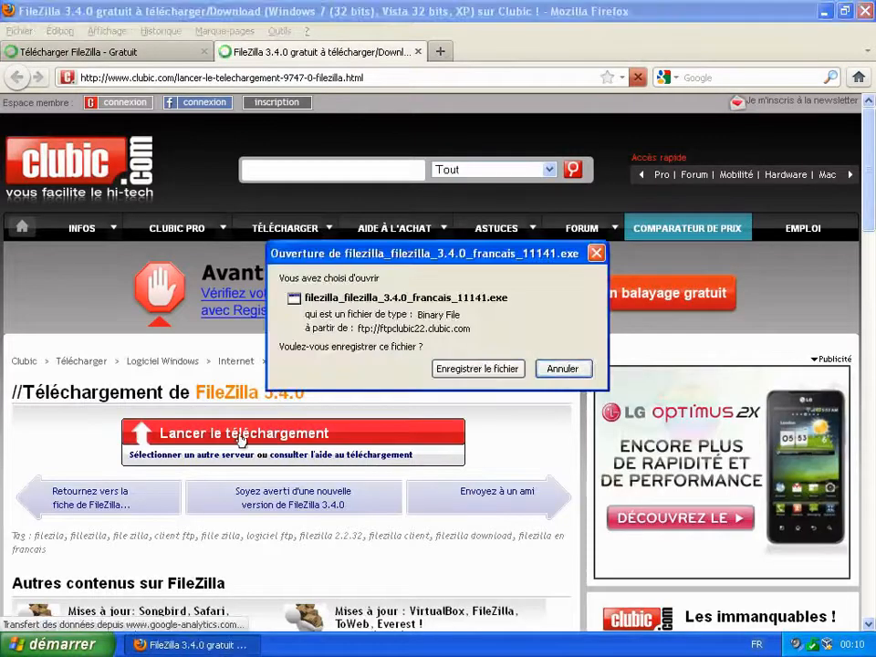
left_click(466, 368)
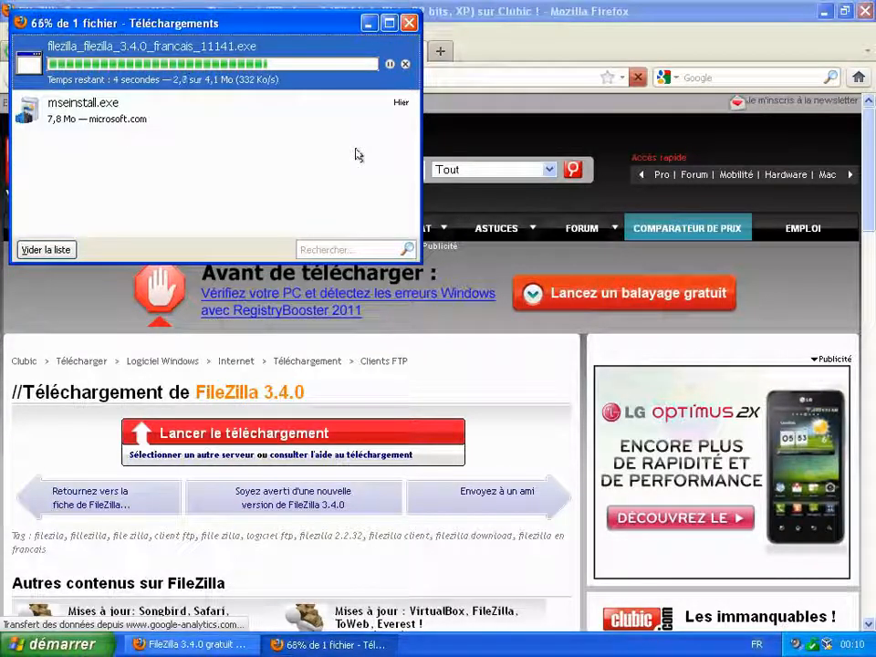
Close the browser window with all its tabs and run the downloaded FileZilla installer, approving the executable's launch
left_click(864, 11)
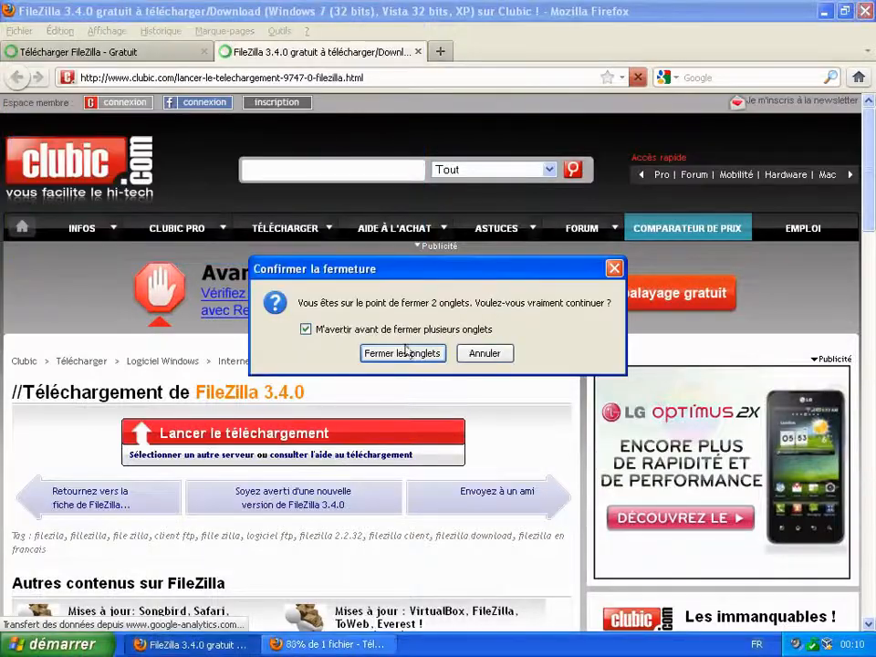
left_click(404, 352)
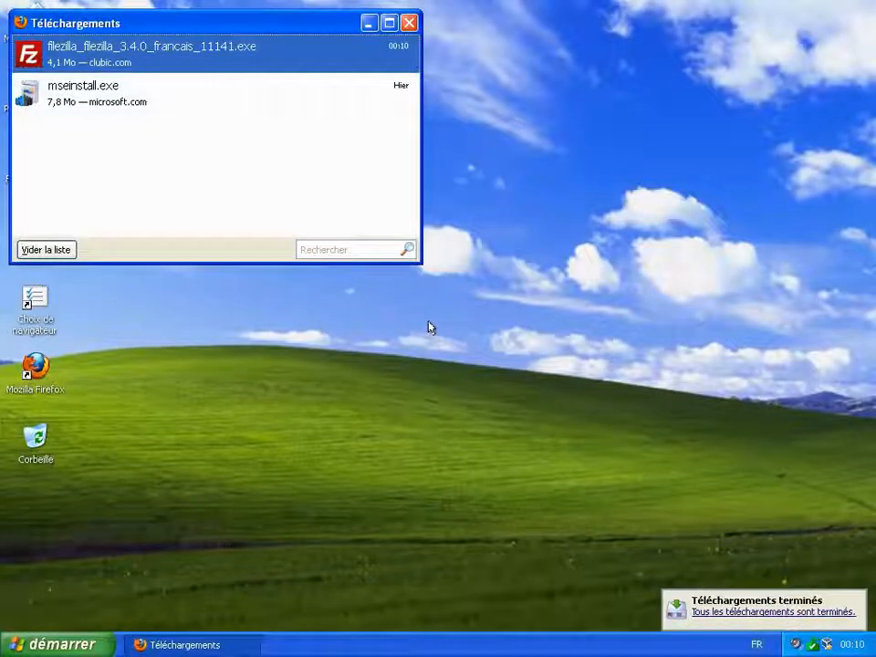
right_click(137, 51)
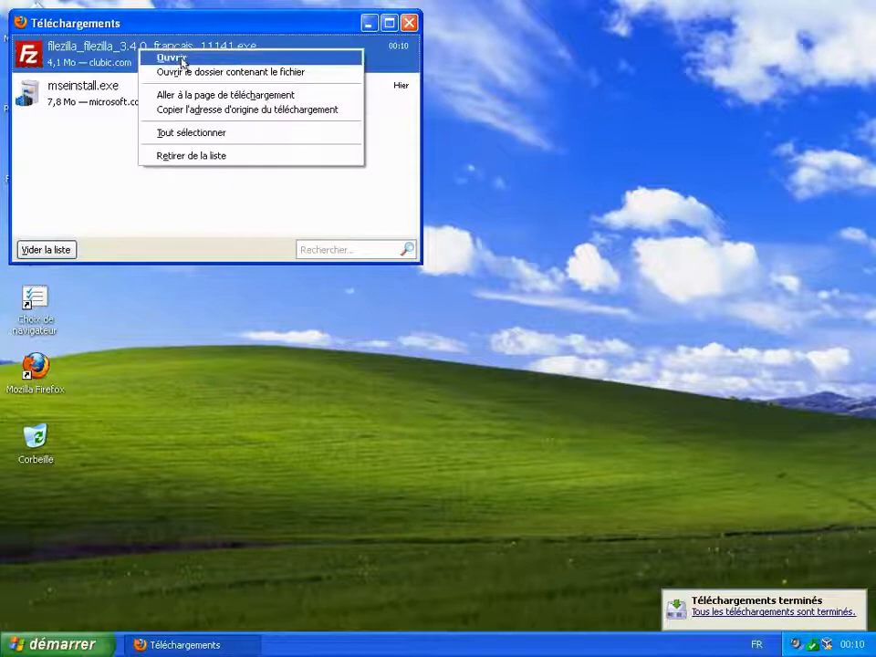
left_click(160, 58)
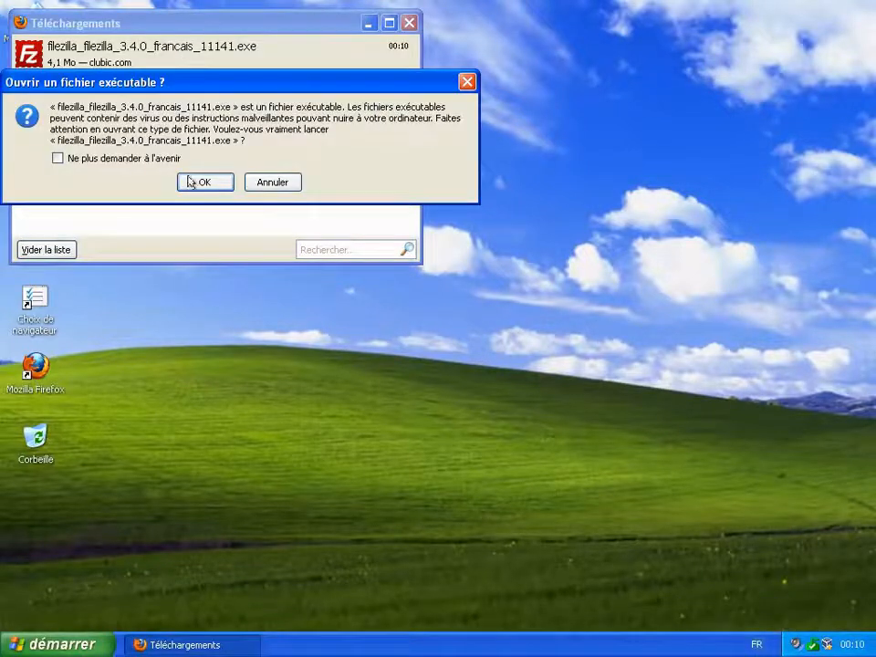
left_click(190, 181)
left_click(489, 338)
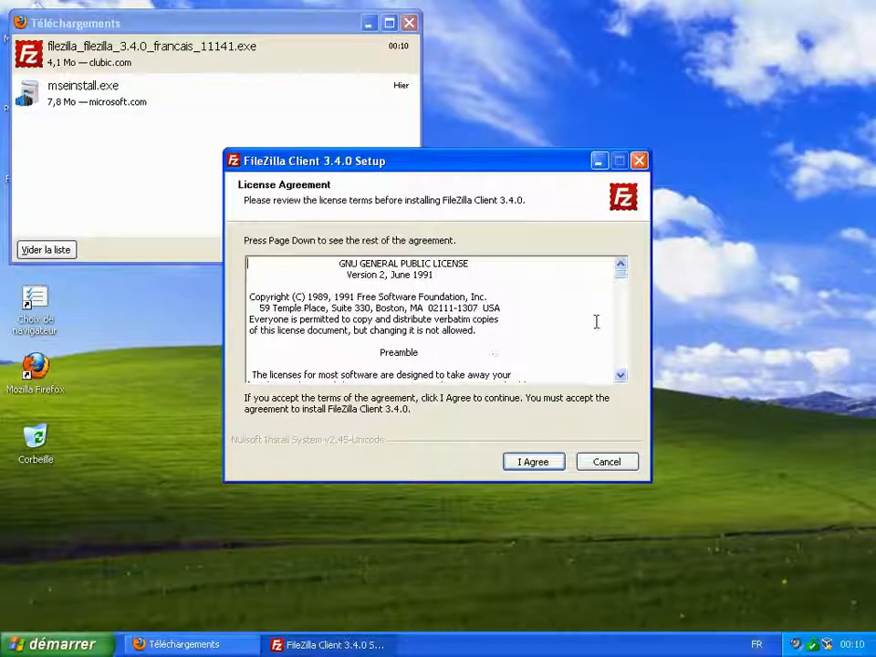
Accept the licence and install FileZilla Client for all users with the default components, destination and Start Menu folder
left_click(534, 463)
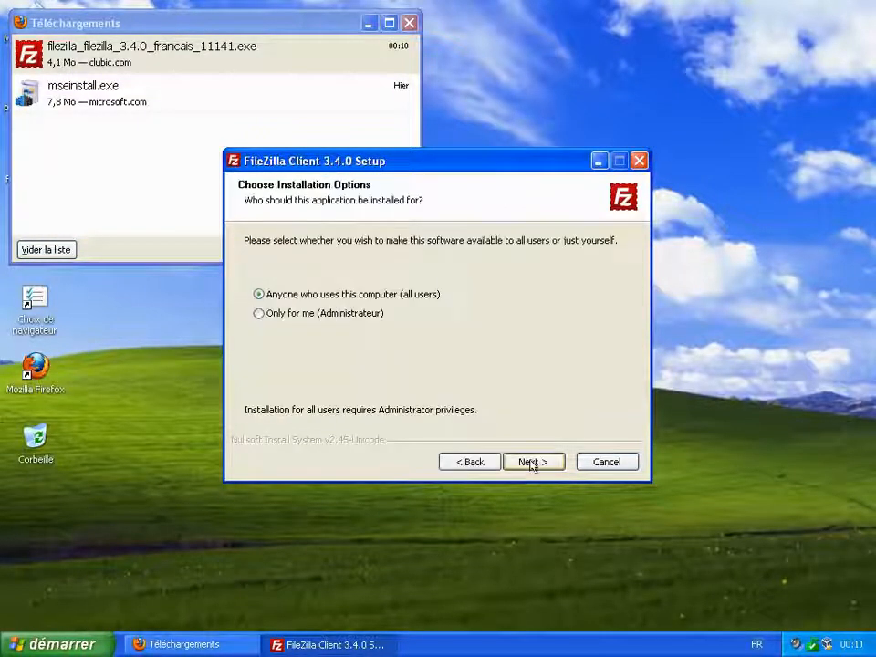
left_click(534, 462)
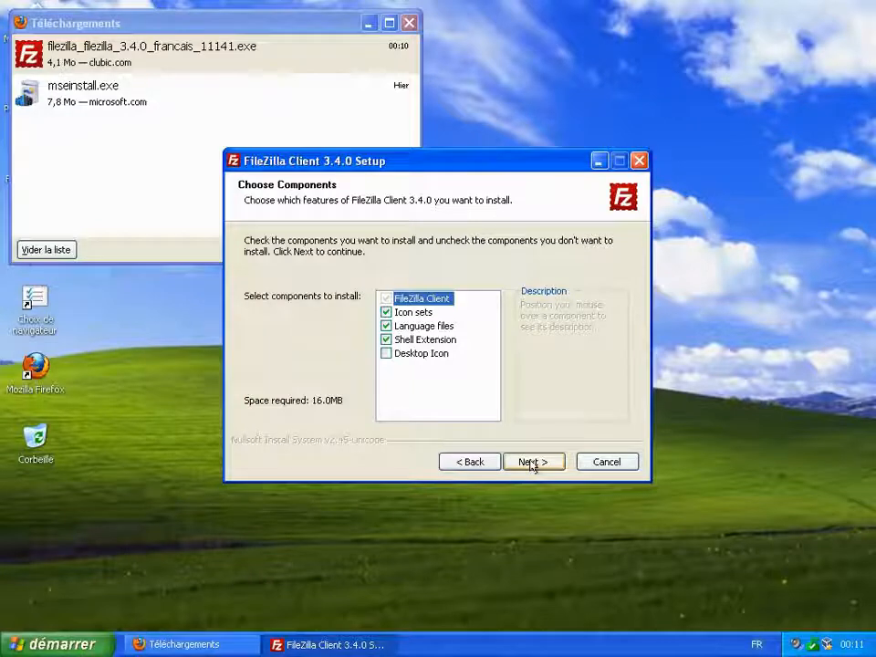
left_click(533, 463)
left_click(533, 462)
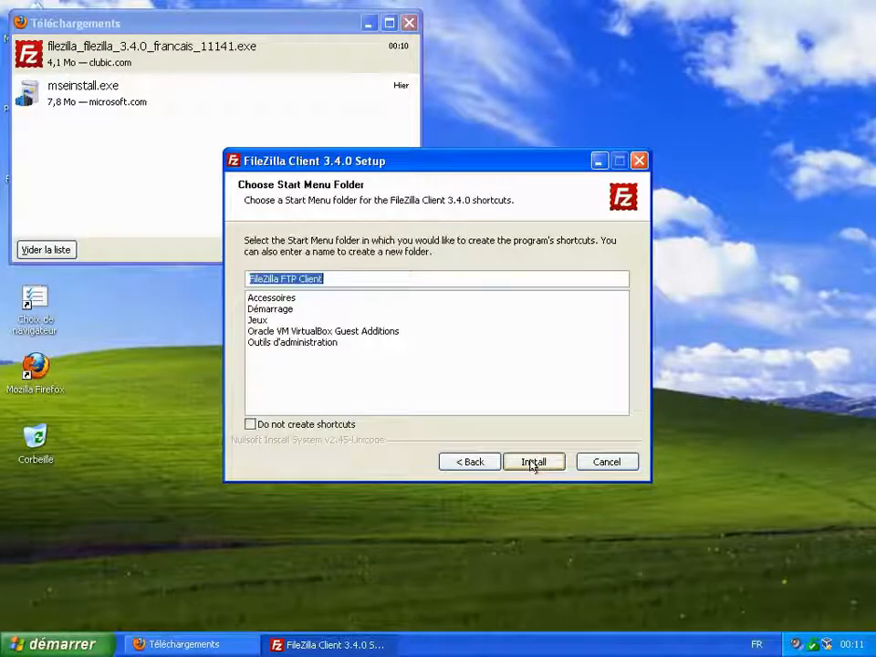
left_click(532, 463)
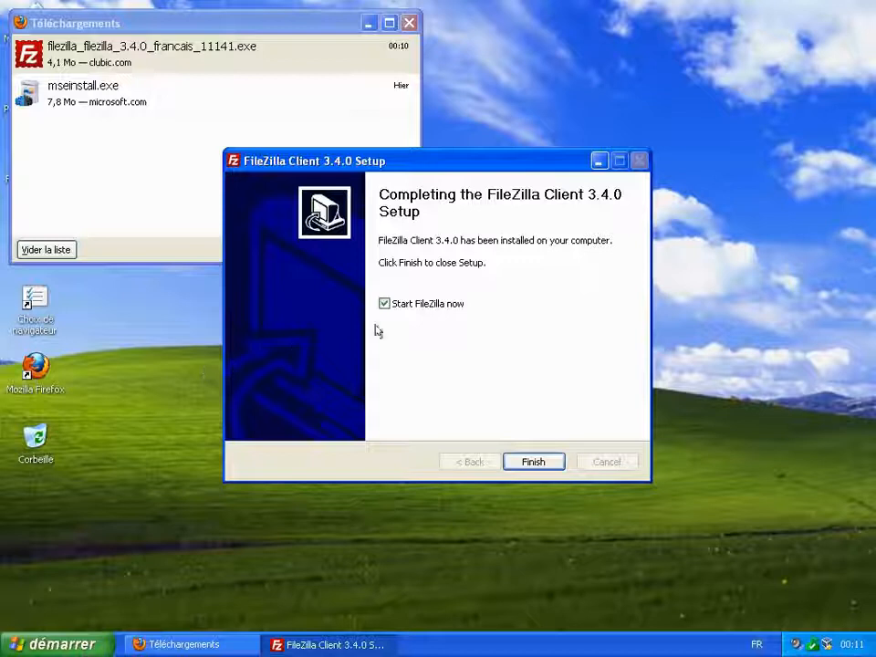
Finish the setup with FileZilla set to start immediately, and maximize the FileZilla window
left_click(535, 462)
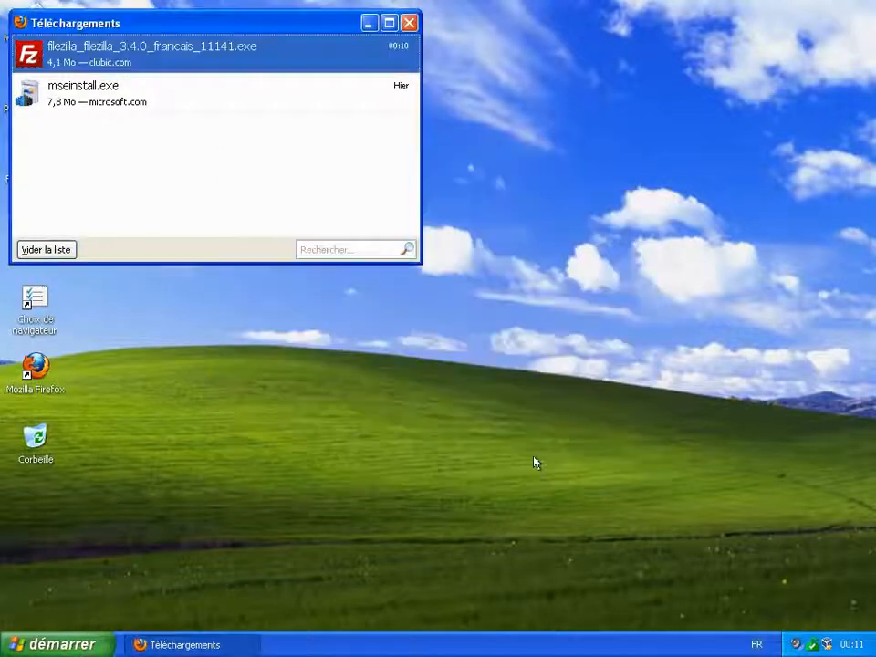
left_click(436, 419)
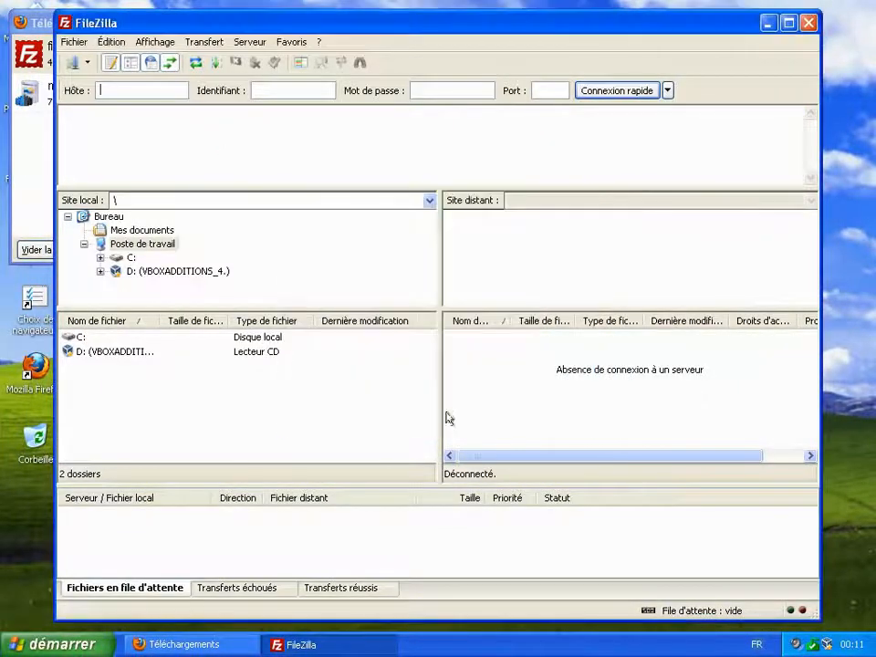
double_click(261, 28)
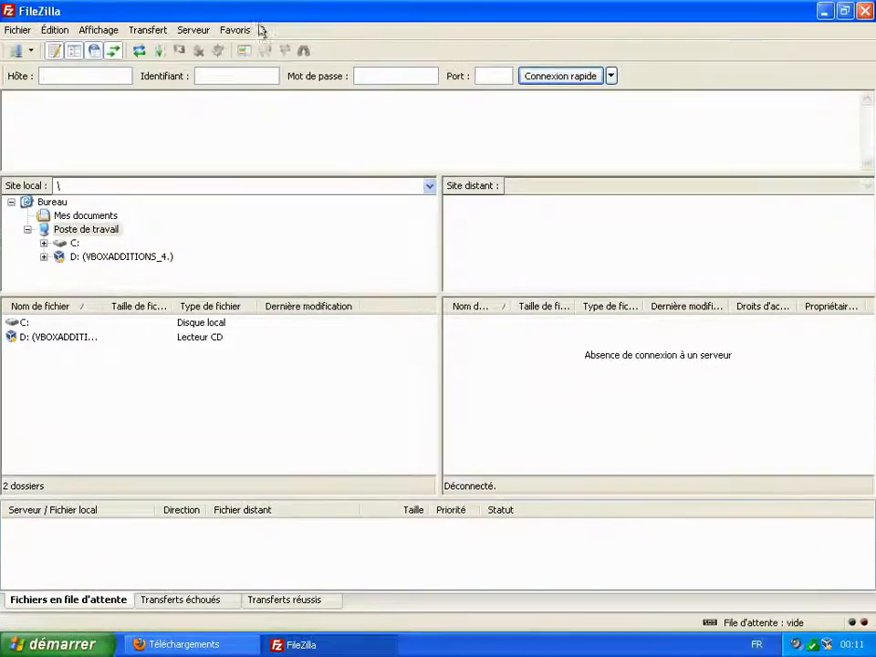
Create a new site entry under Mes Sites in the Site Manager
left_click(16, 31)
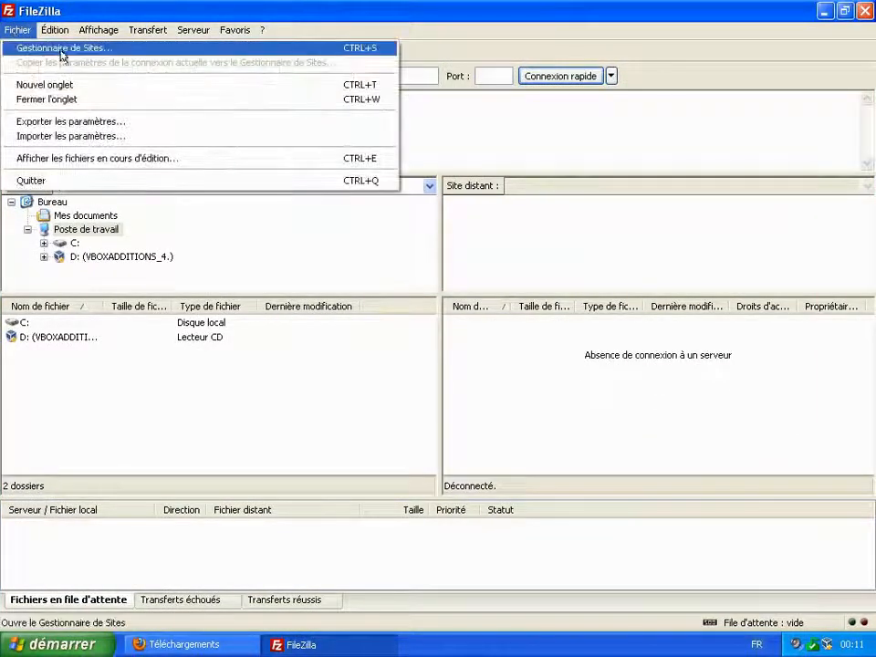
left_click(86, 48)
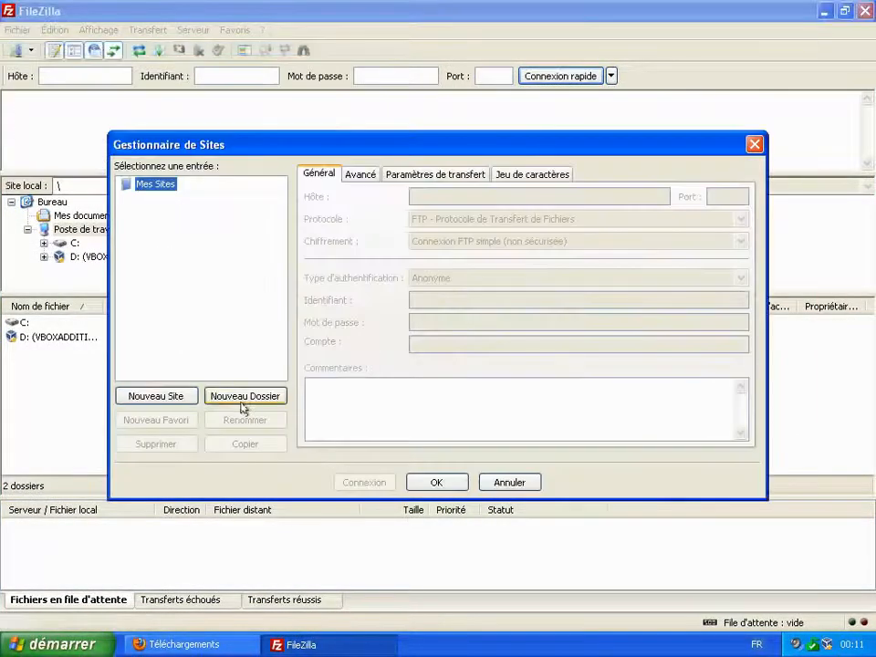
left_click(158, 395)
Set the new site's host to ftpperso.free.fr and its port to 21
left_click(433, 193)
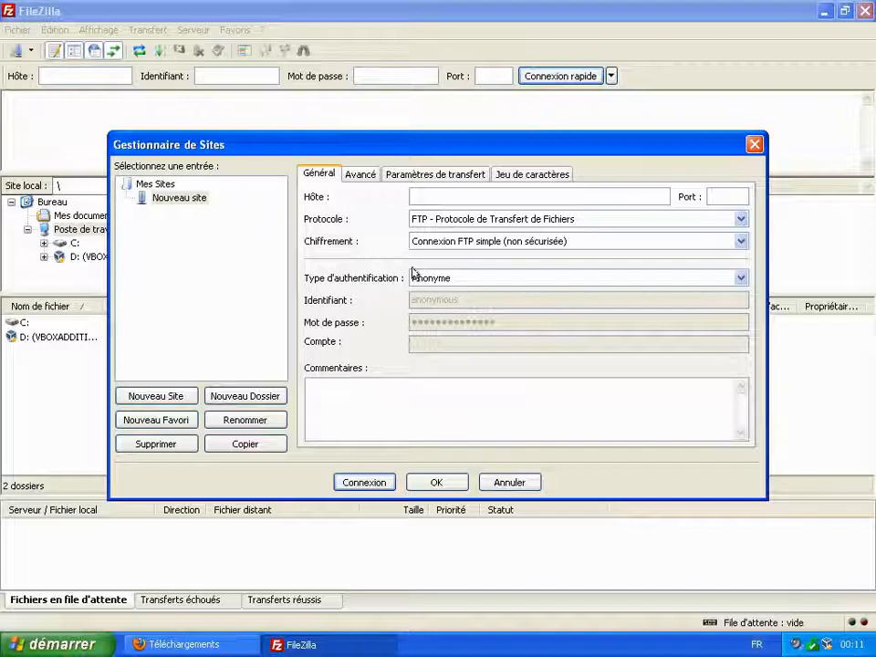
type("f")
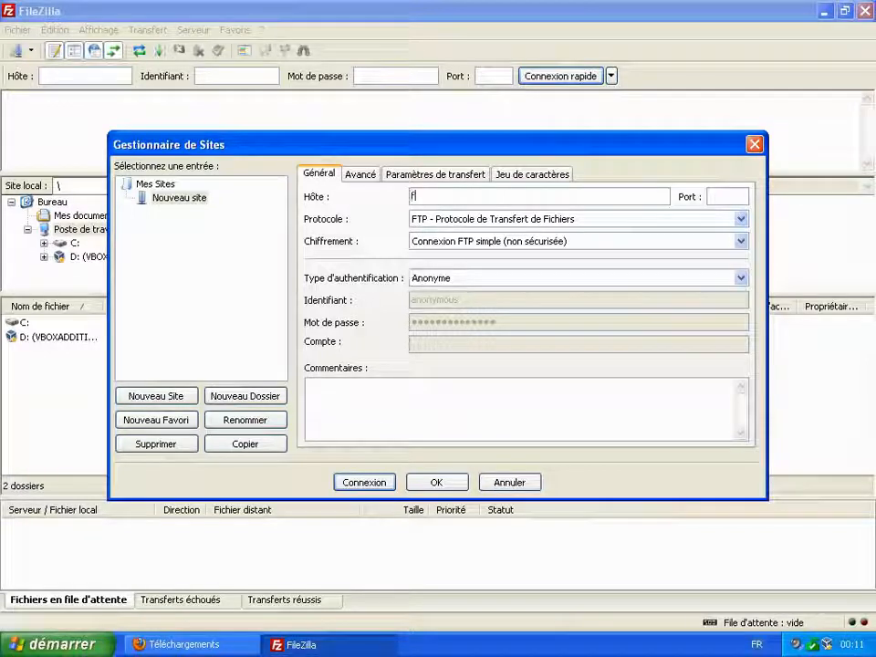
type("tpperso")
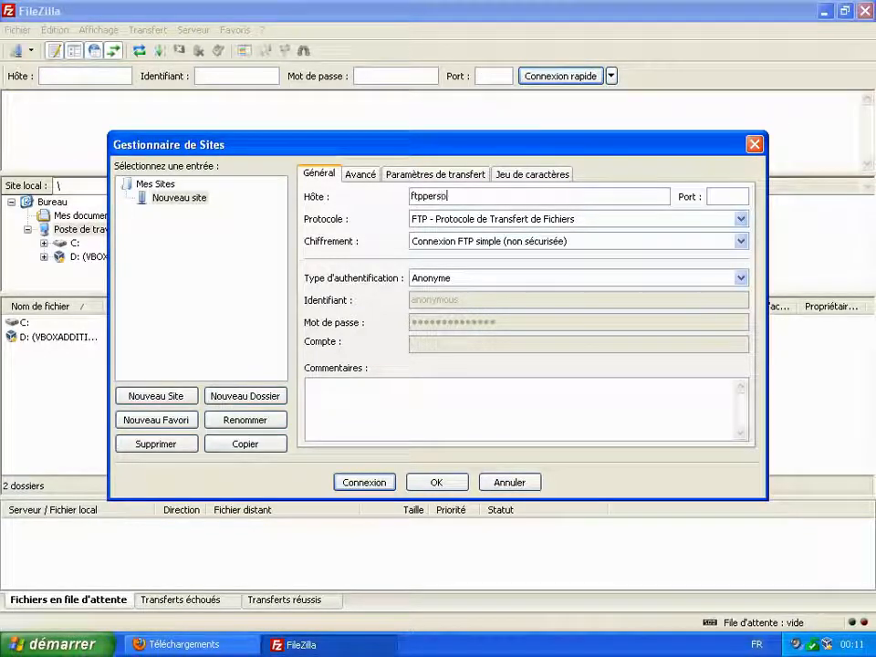
type(".free.fr")
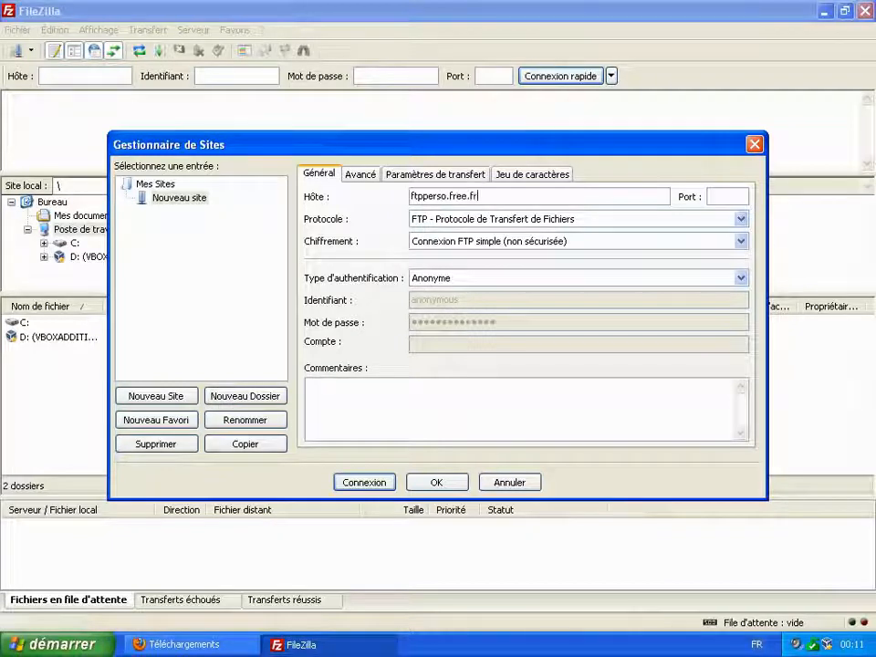
key("Tab")
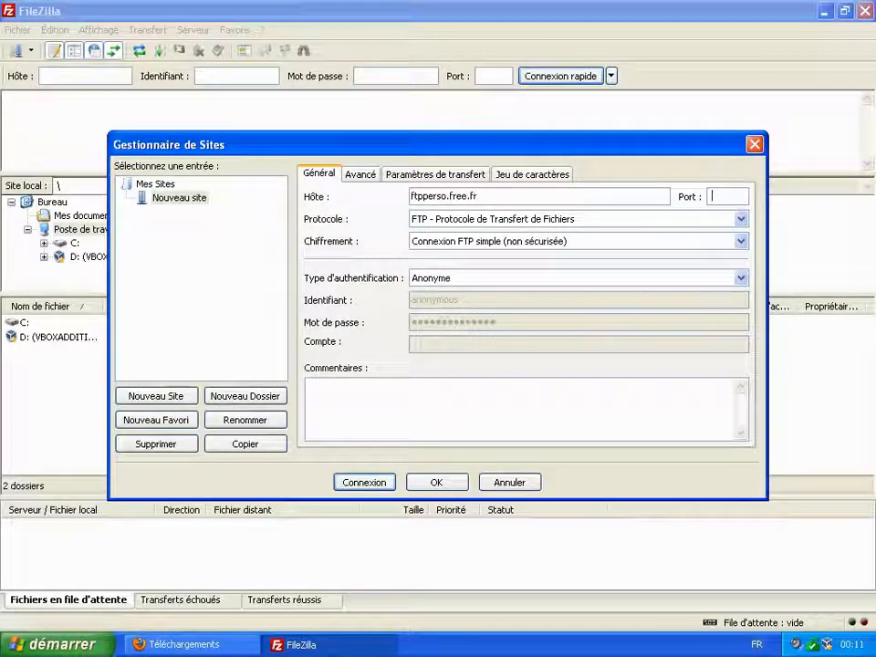
type("21")
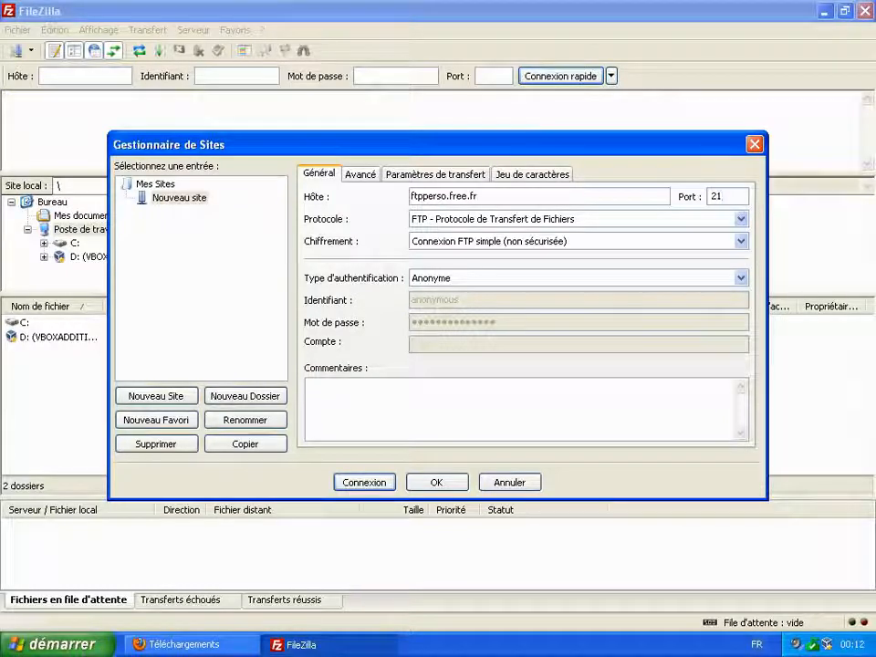
Set the new site's authentication type to Normale
left_click(454, 278)
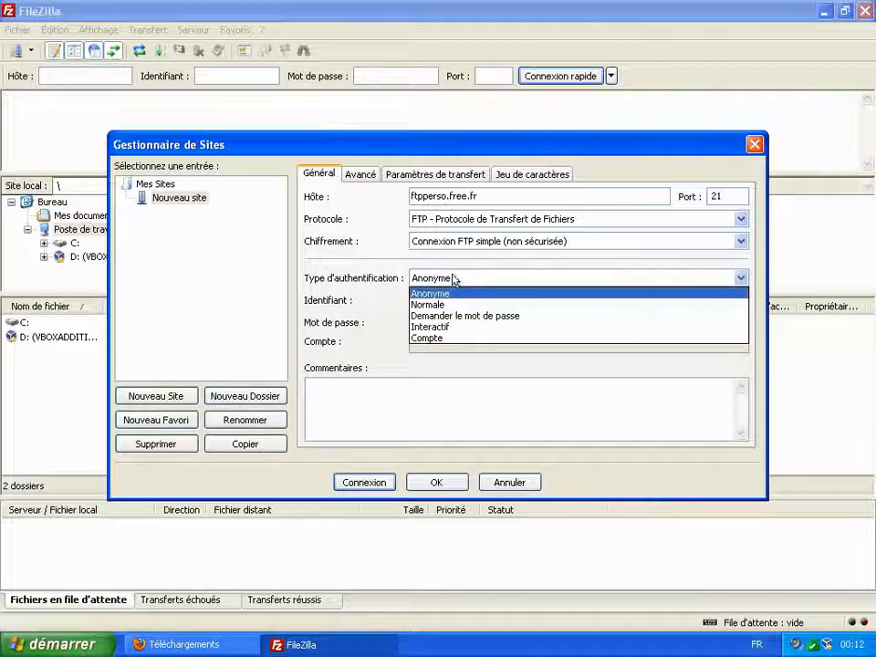
left_click(437, 303)
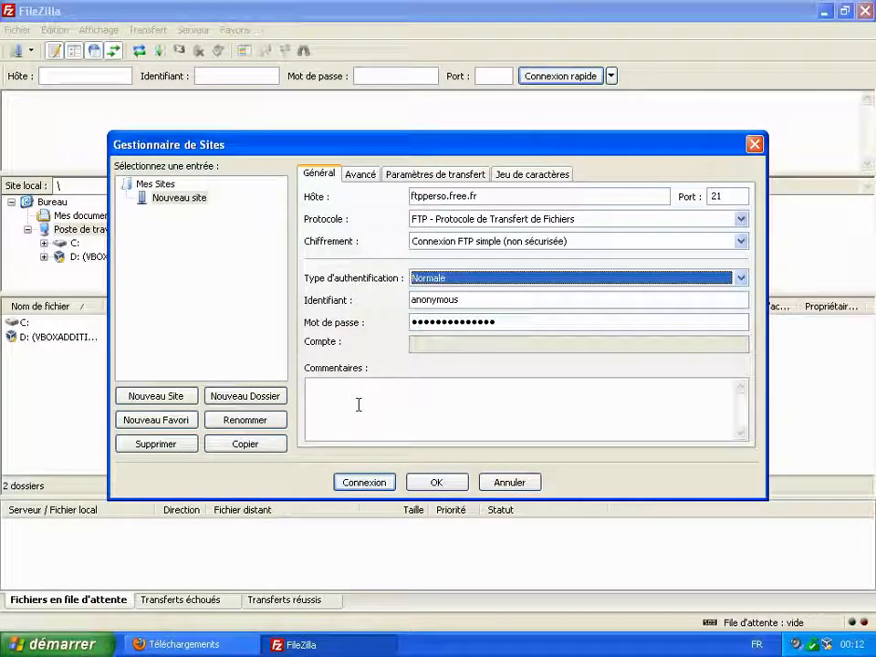
Open the scanned letter "free mon exemple de site - Copie" from C:\Shared, maximize it and examine the user account details
key("super+e")
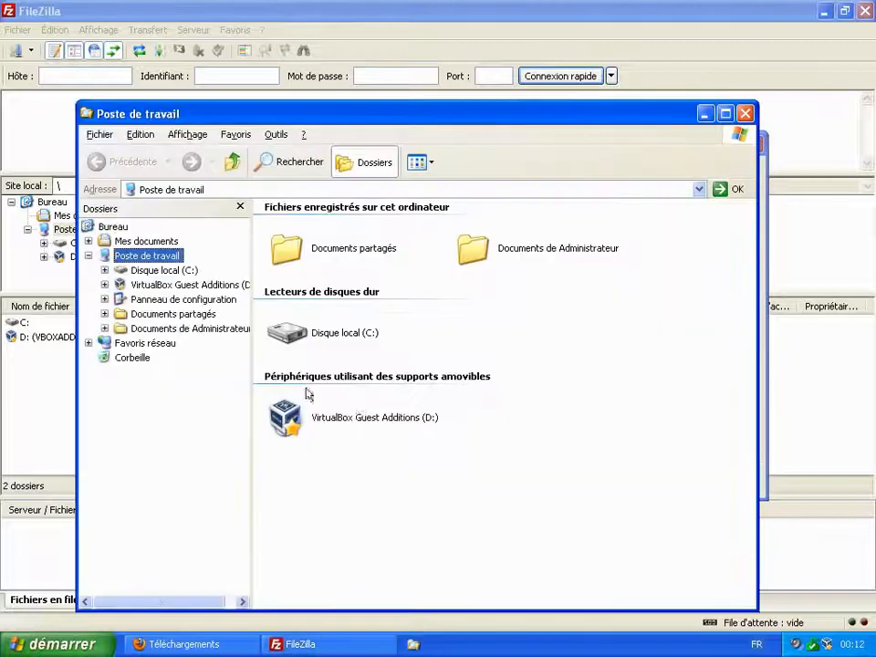
double_click(285, 332)
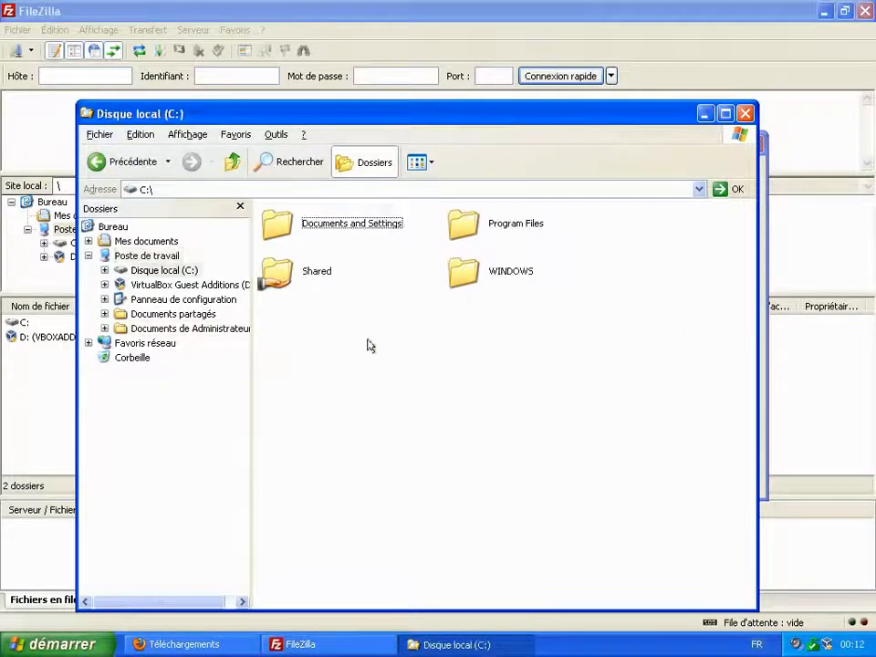
double_click(303, 279)
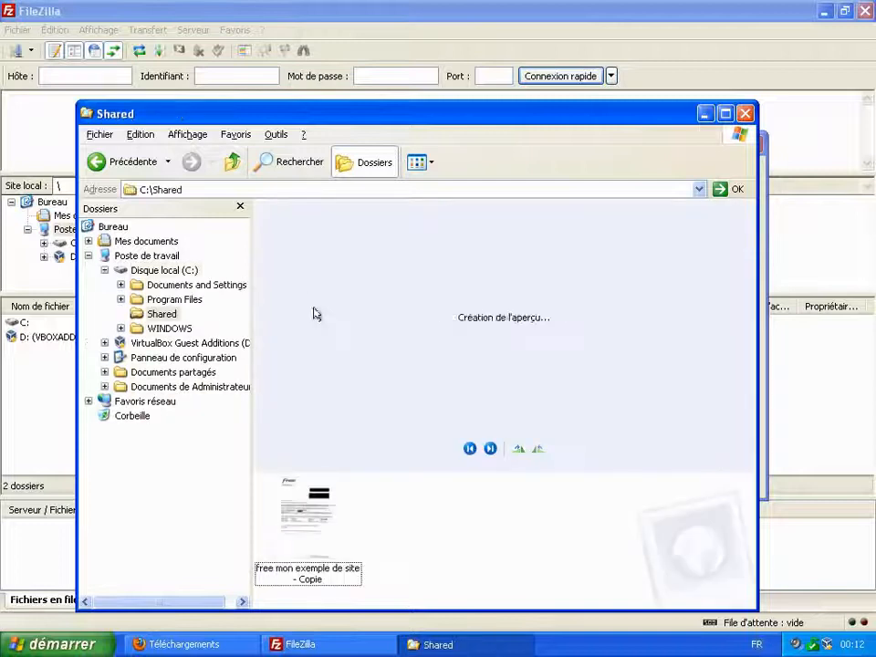
left_click(305, 522)
right_click(305, 520)
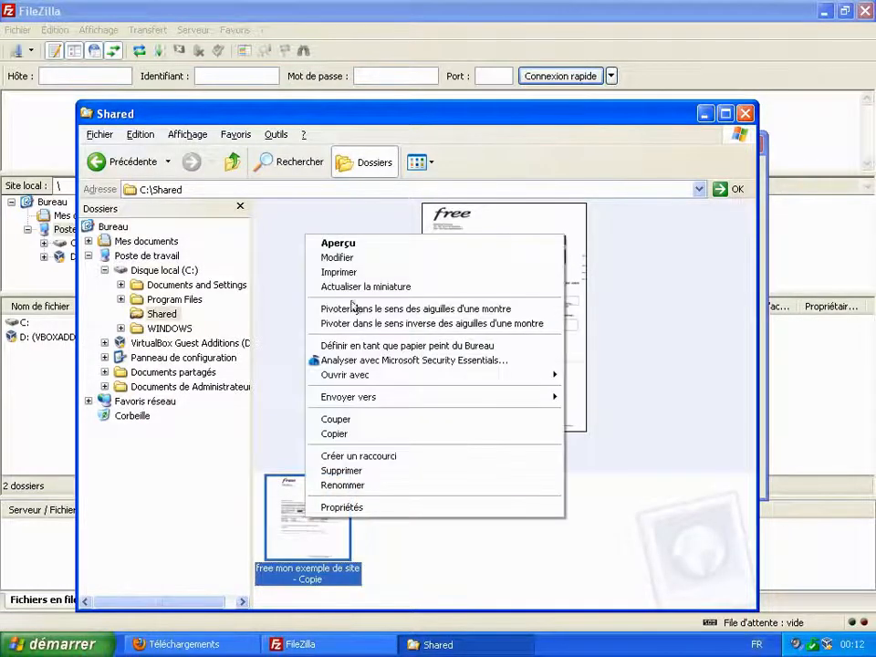
left_click(351, 245)
left_click(641, 38)
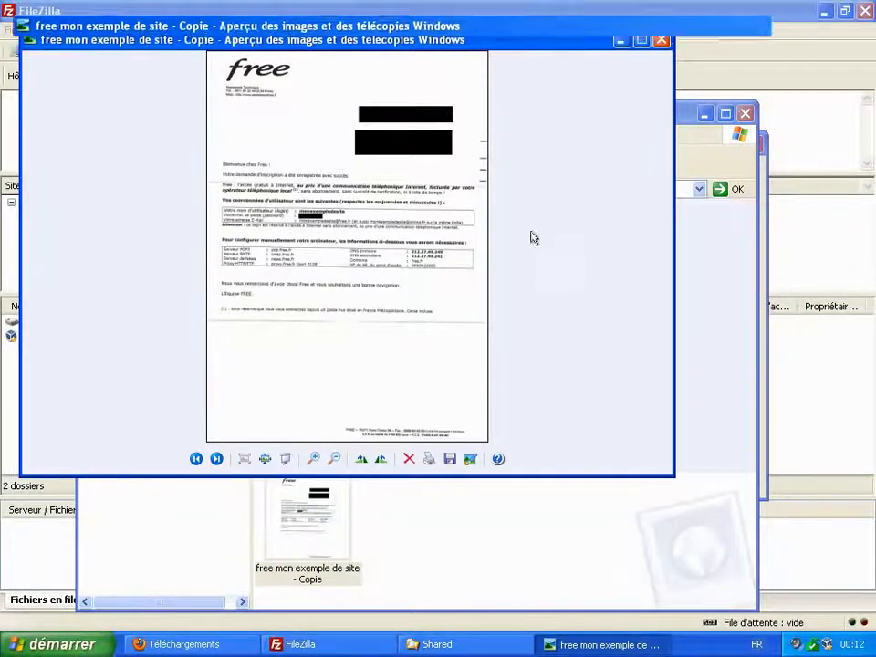
scroll(446, 356, "up", 4)
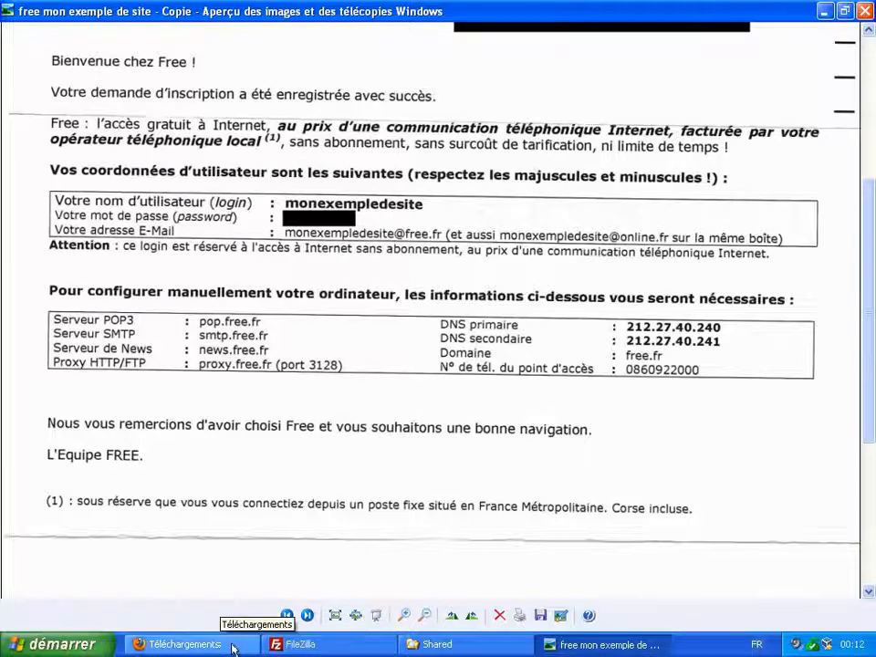
Back in FileZilla, enter monexempledesite as the site's login, fill in the account password and connect to the server
left_click(303, 644)
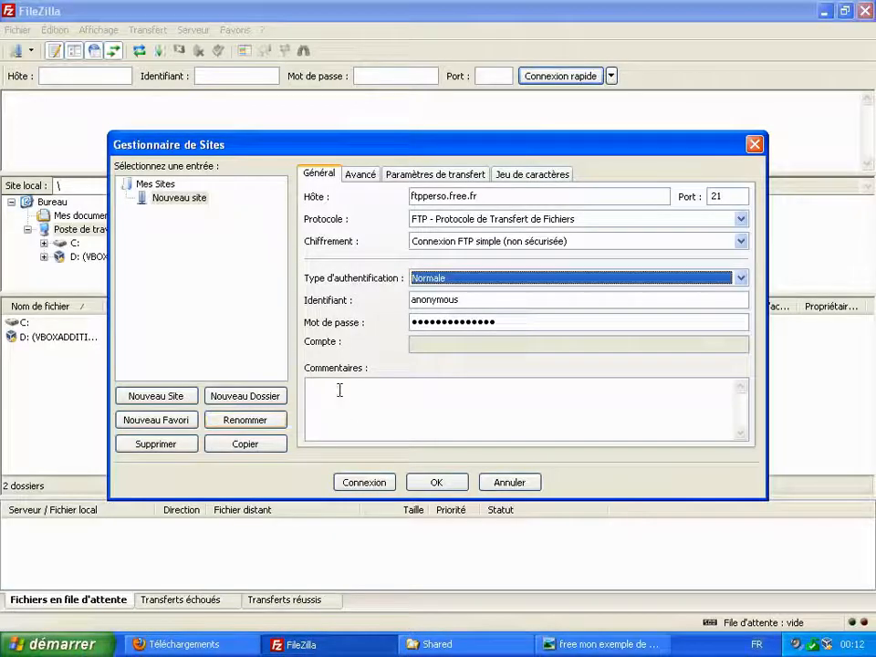
key("Tab")
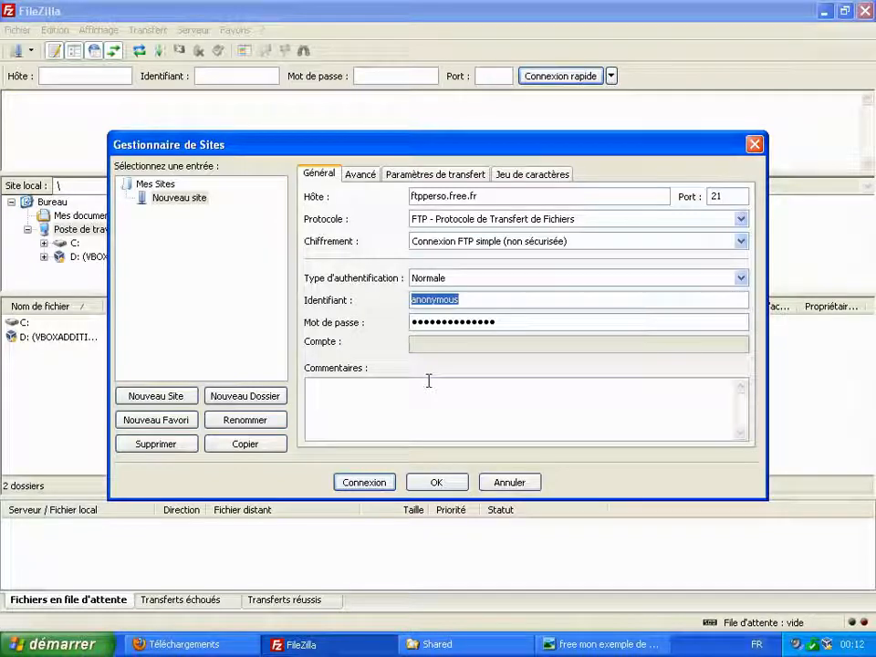
type("monexempledesite")
key("Tab")
type("********")
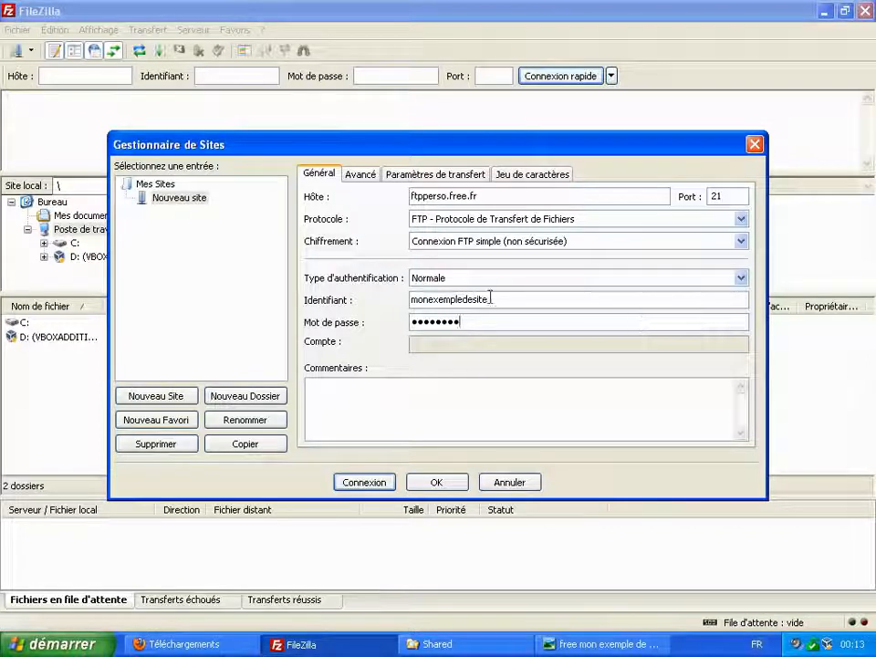
left_click(363, 482)
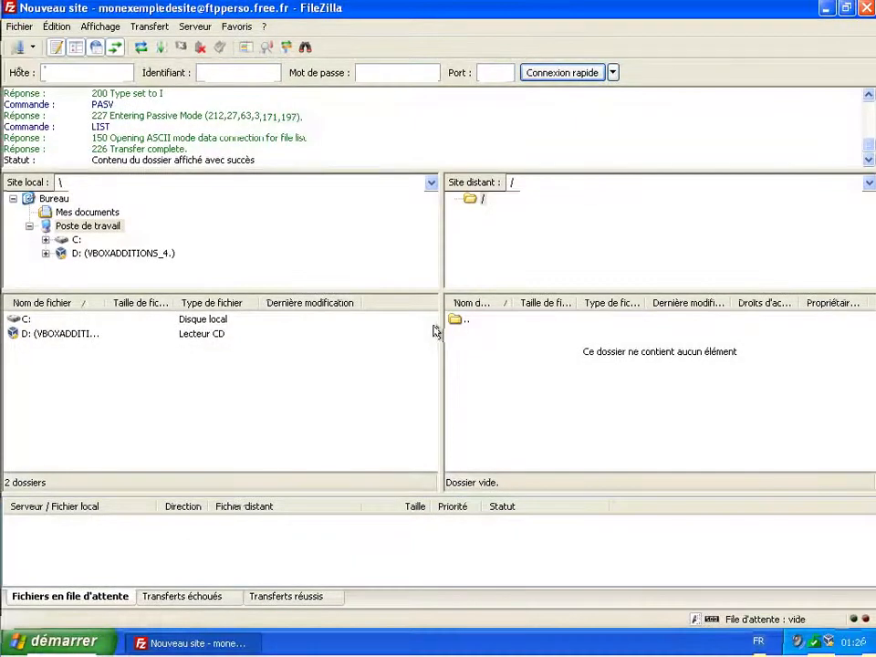
Launch Notepad by running the notepad command
left_click(85, 642)
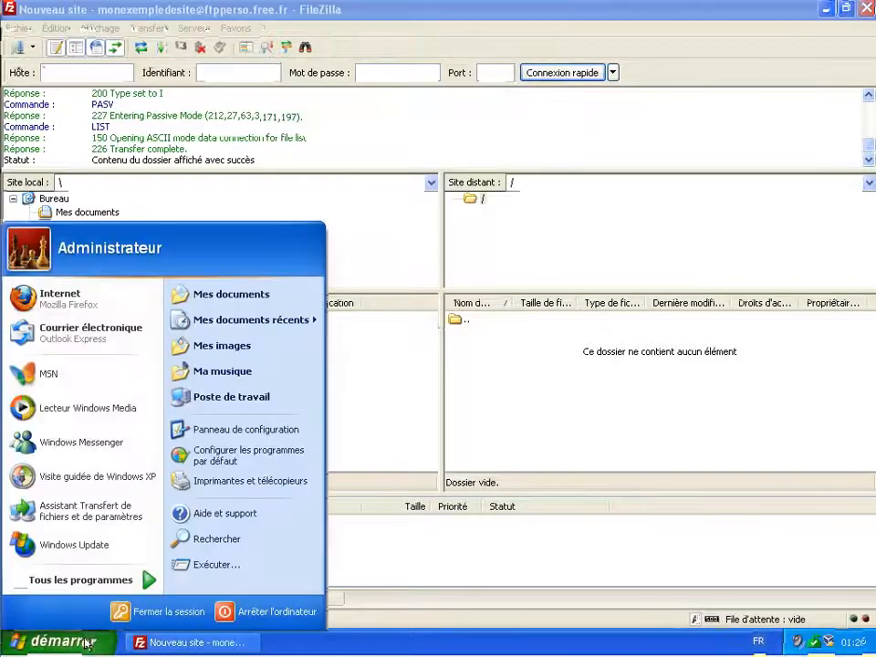
left_click(209, 570)
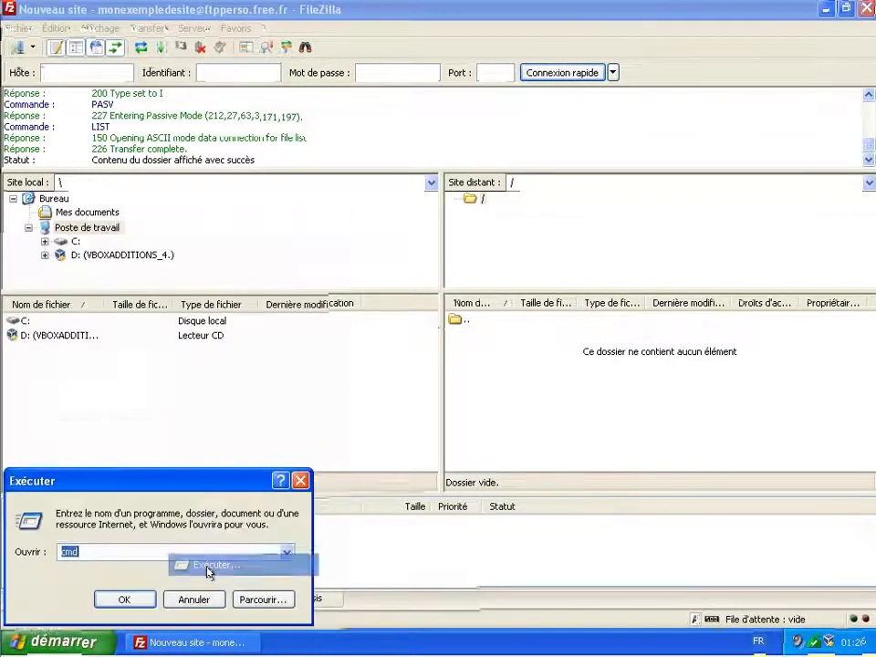
type("notepad")
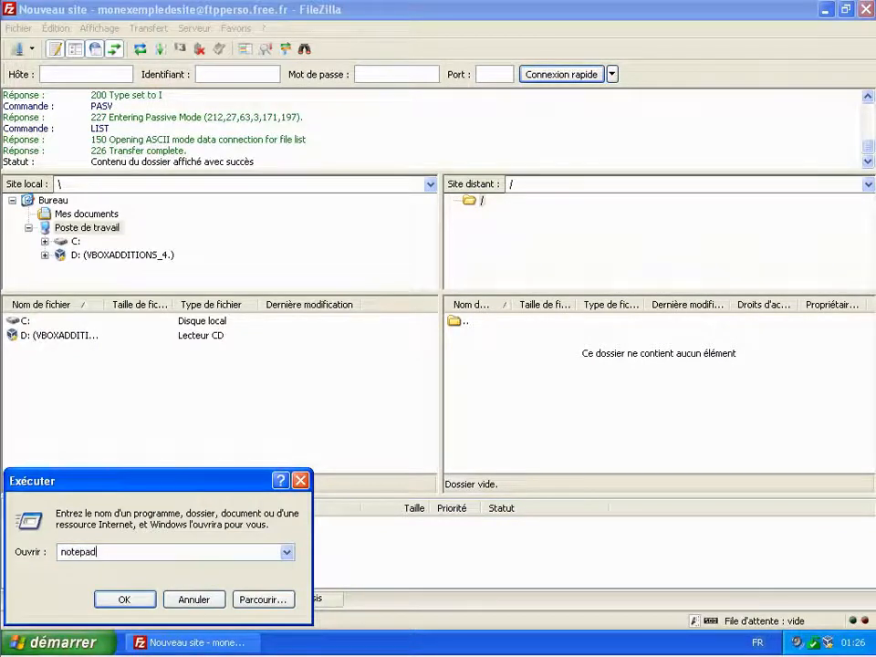
key("Return")
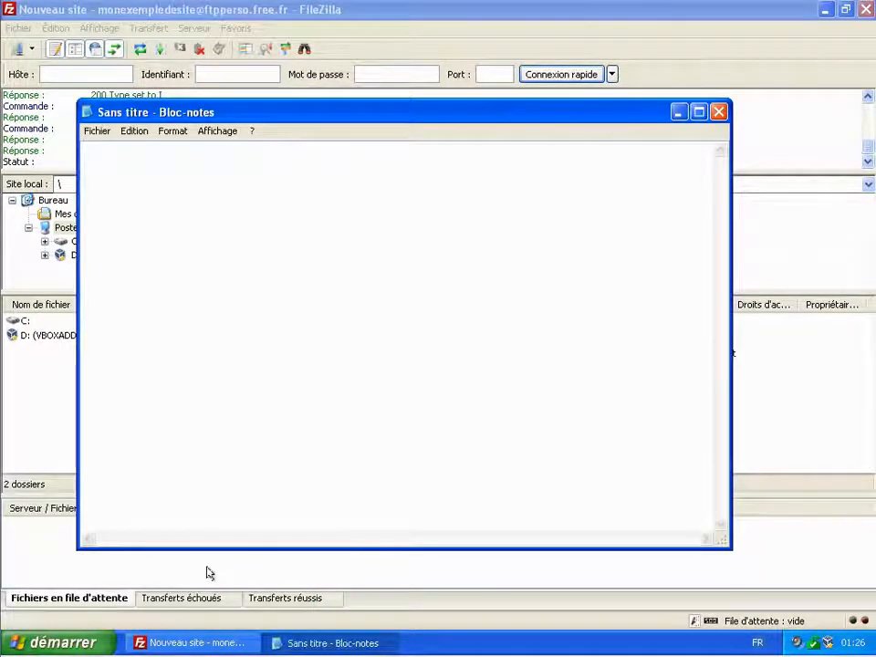
Save the blank document to the Bureau (desktop) under the file name index.php
left_click(94, 133)
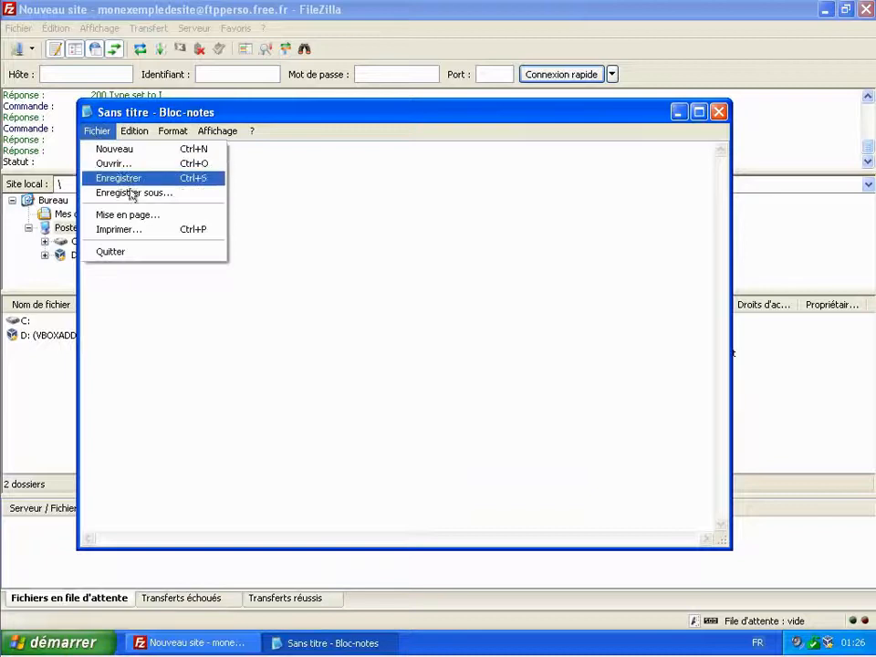
left_click(128, 192)
left_click(111, 284)
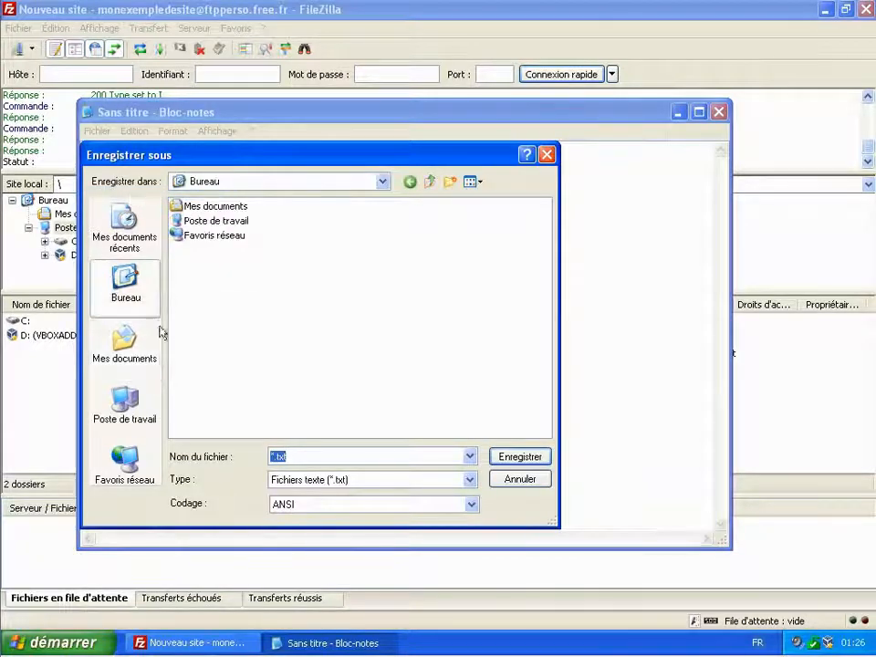
double_click(310, 454)
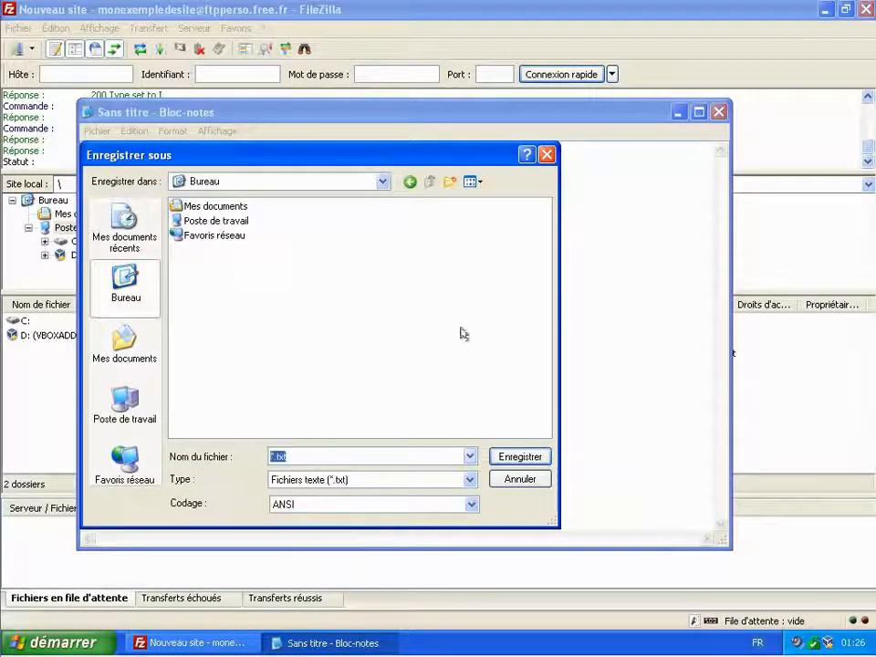
type("inde")
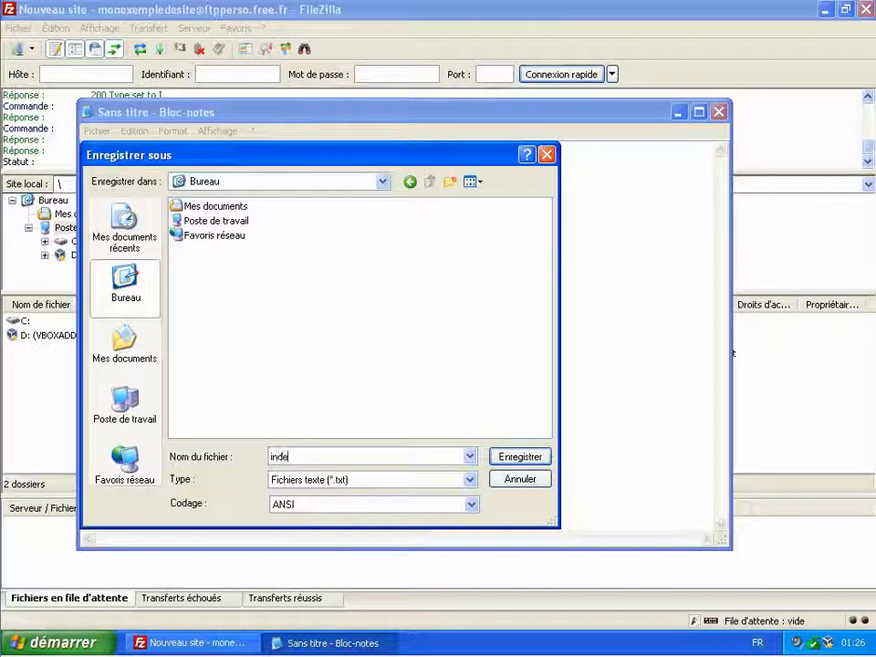
type("x.php")
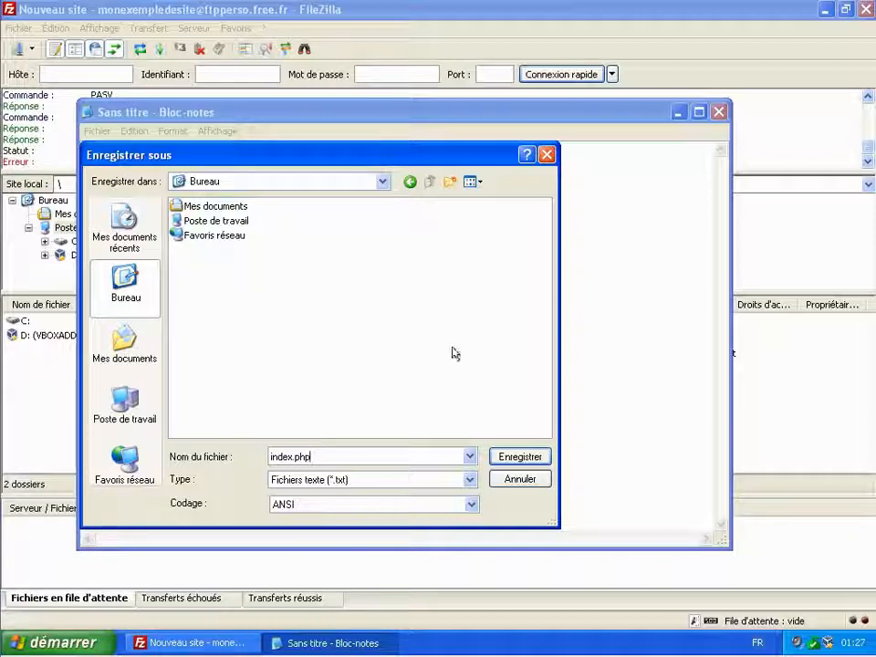
left_click(530, 463)
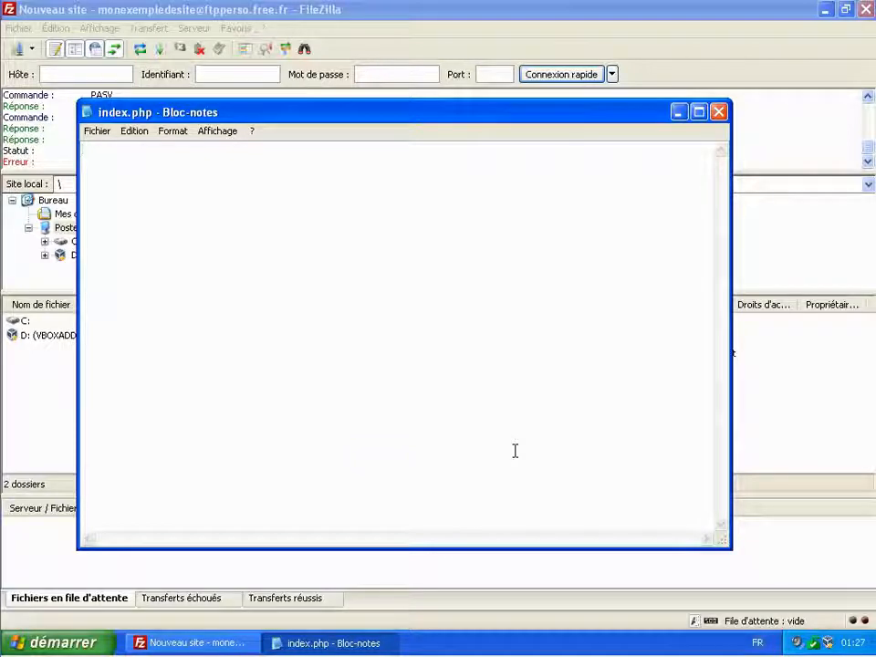
Write an opening <HTML> tag and a closing </HTML> tag in index.php, separated by an empty line
type("<")
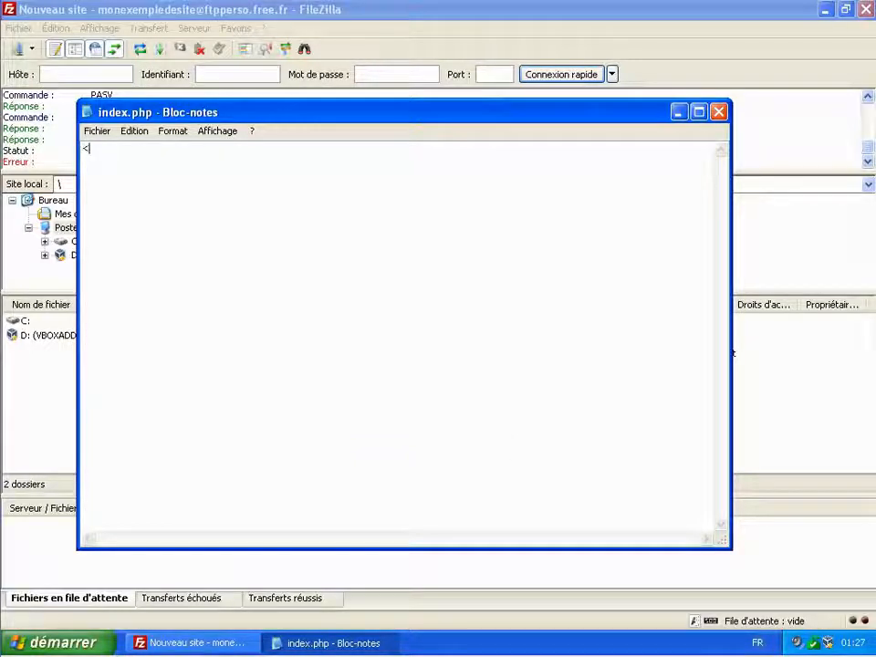
type("HTML")
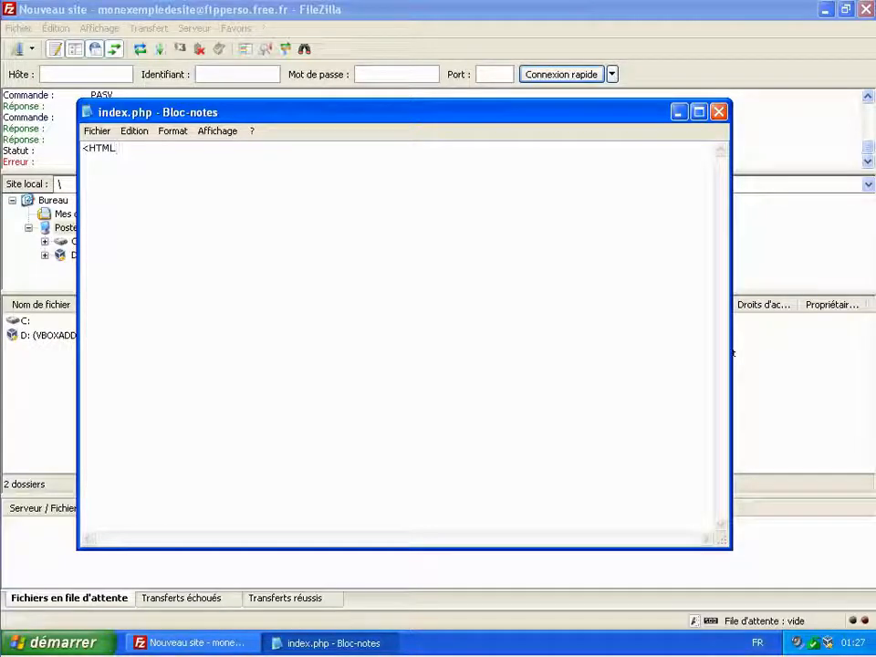
type(">  ")
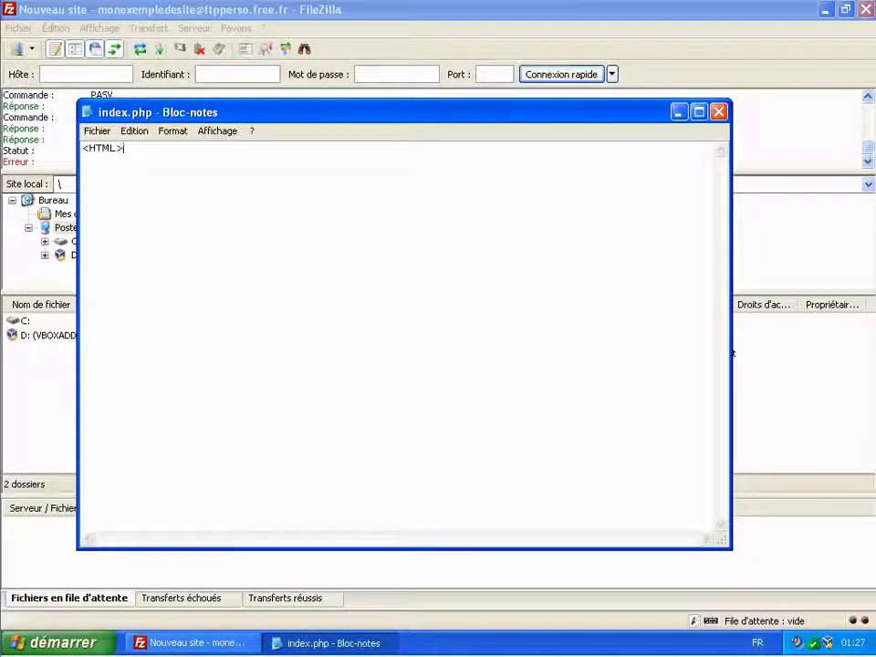
type("</")
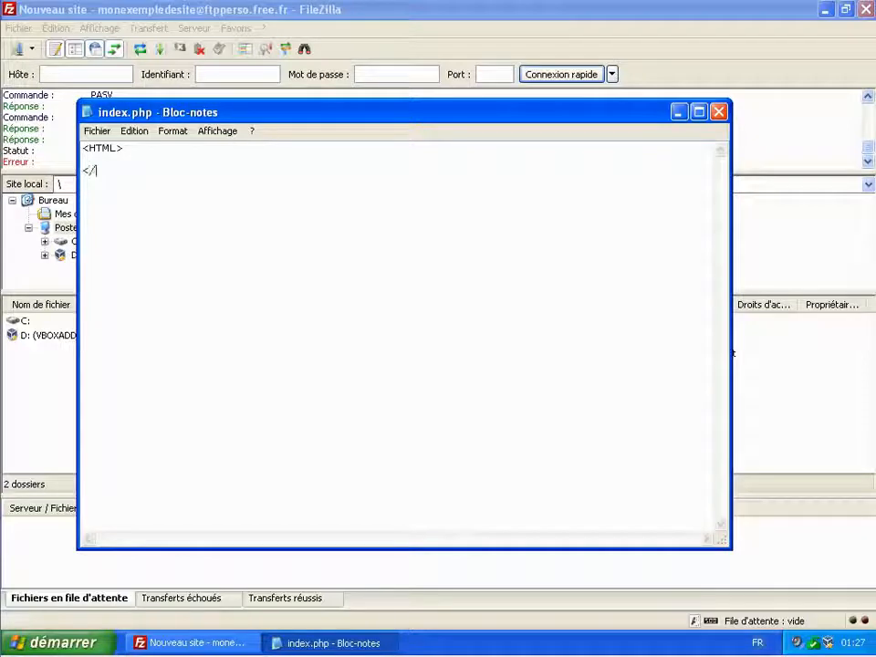
type("HTML>")
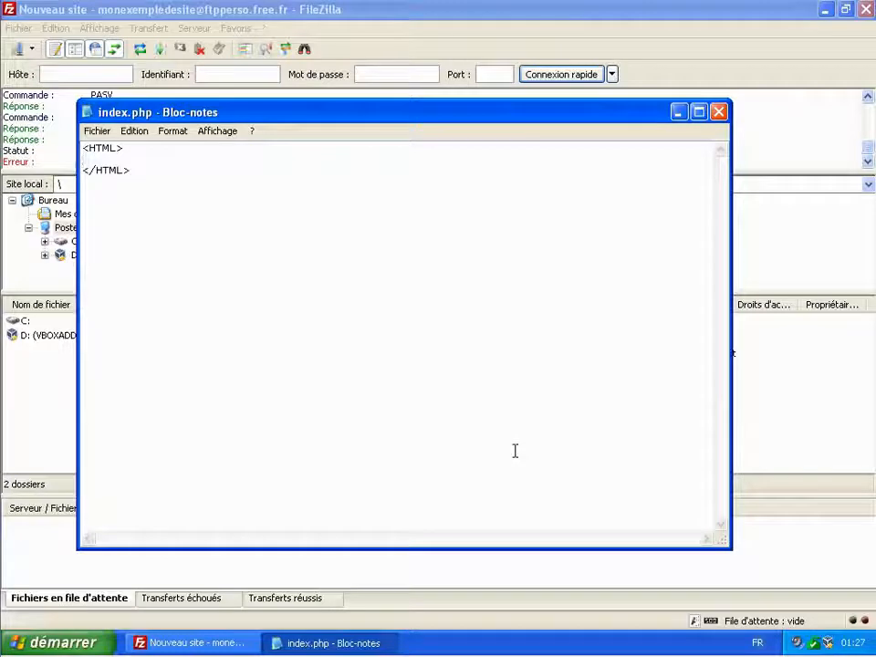
Add tab-indented <BODY> and </BODY> tags inside the HTML tags with an empty line between them, and remove the spare line before </HTML>
key("Return")
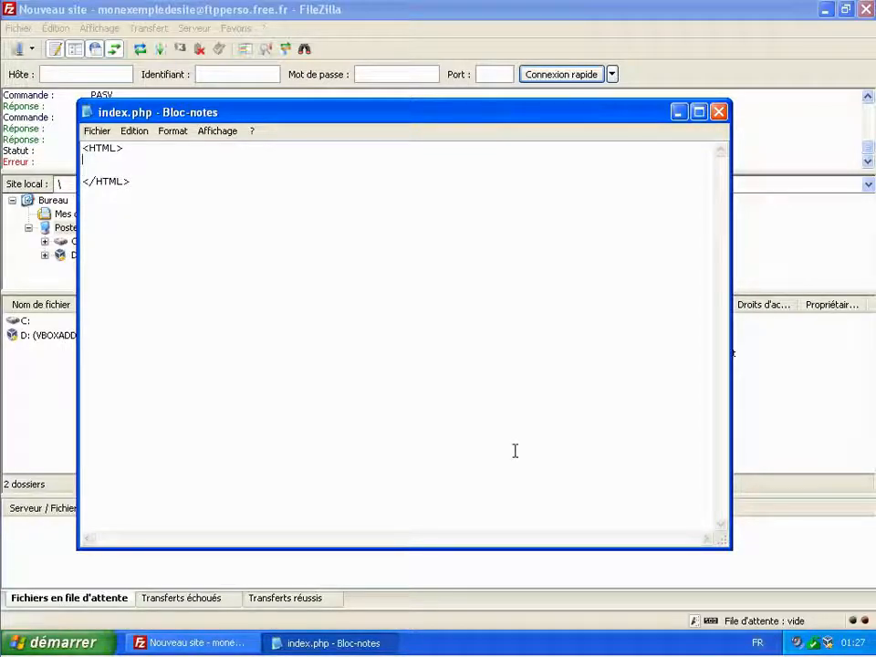
key("Tab")
type("<")
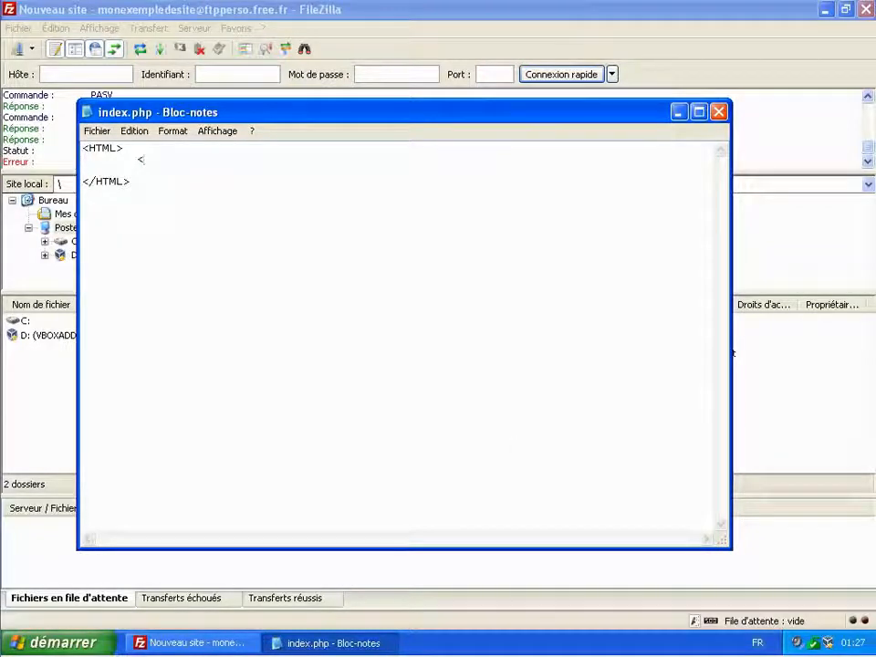
type("BOD")
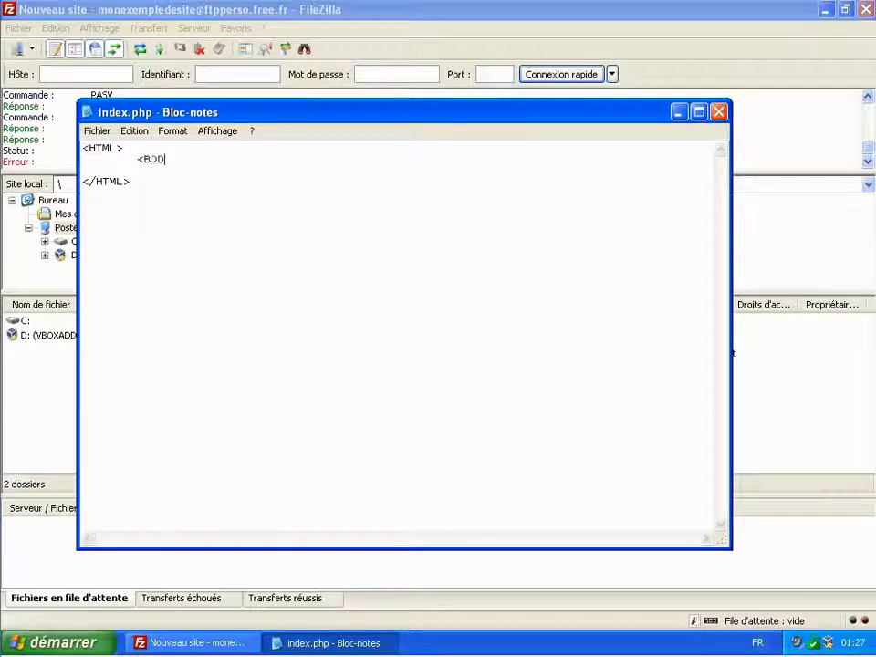
type("Y>")
key("Return")
key("Return")
key("Tab")
type("</")
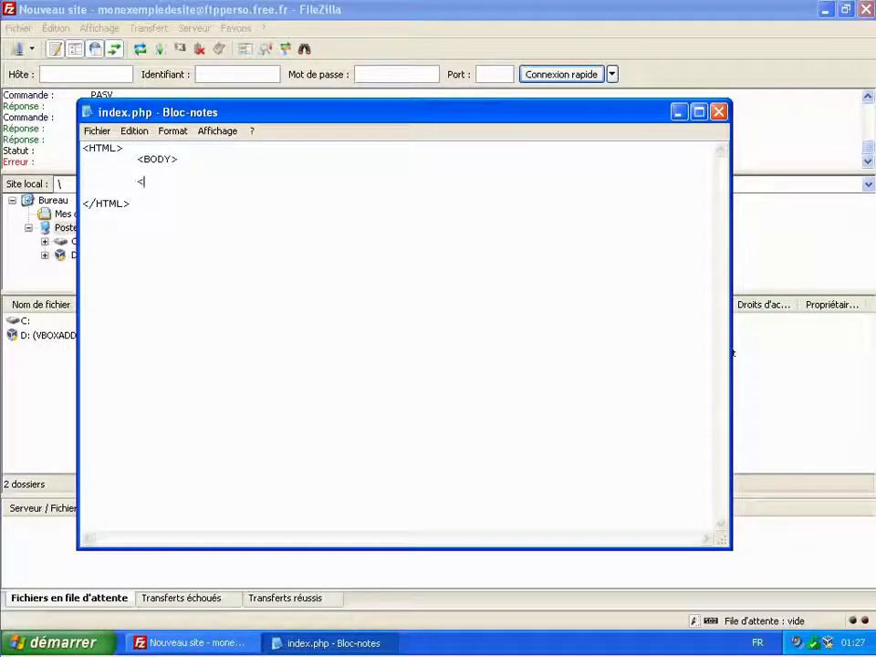
type("BODY>")
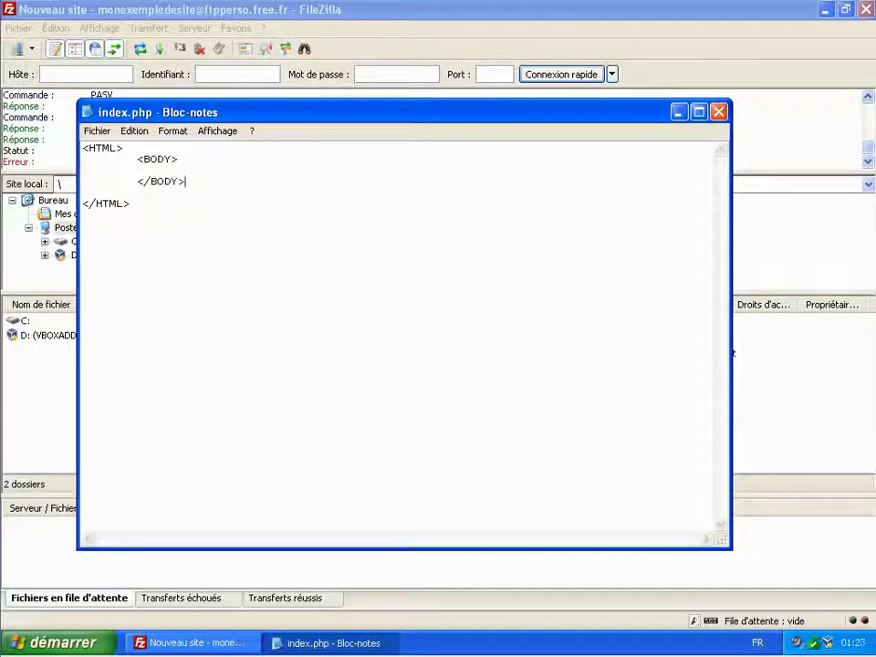
key("Delete")
Add the double-indented heading line <H1>Mon exemple de site</H1> between the BODY tags of index.php
left_click(192, 169)
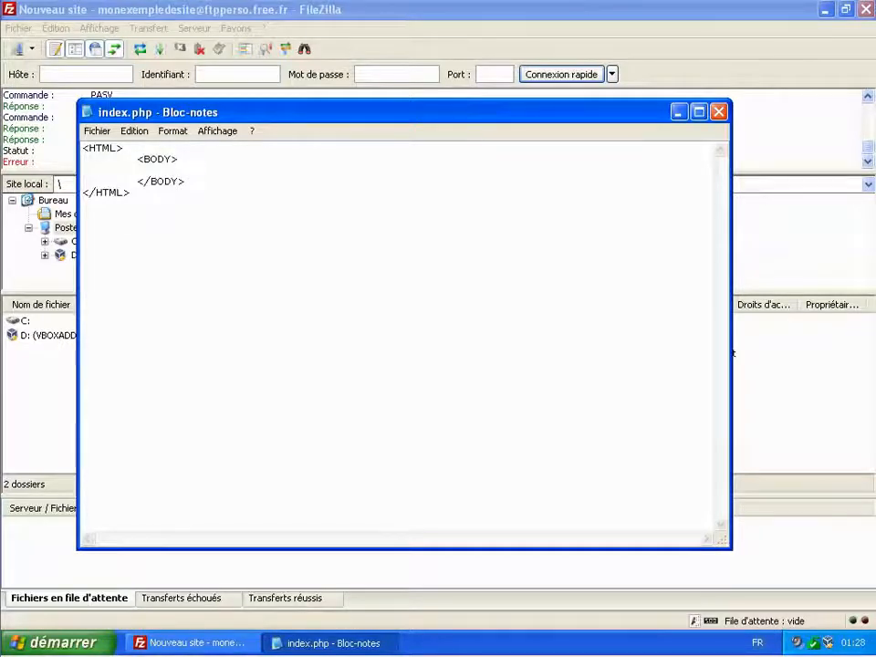
type("<H")
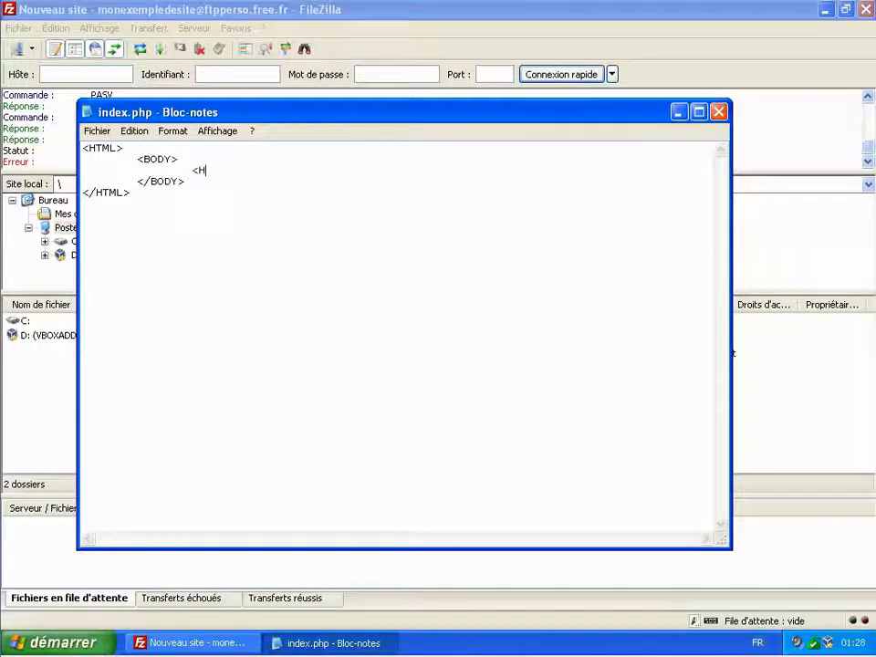
type("1>")
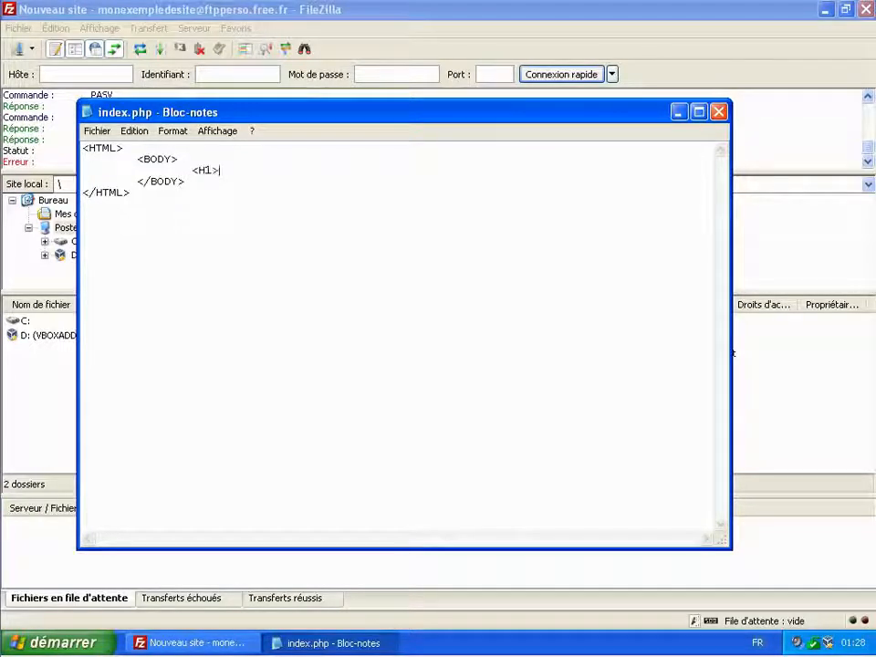
type("Mon e")
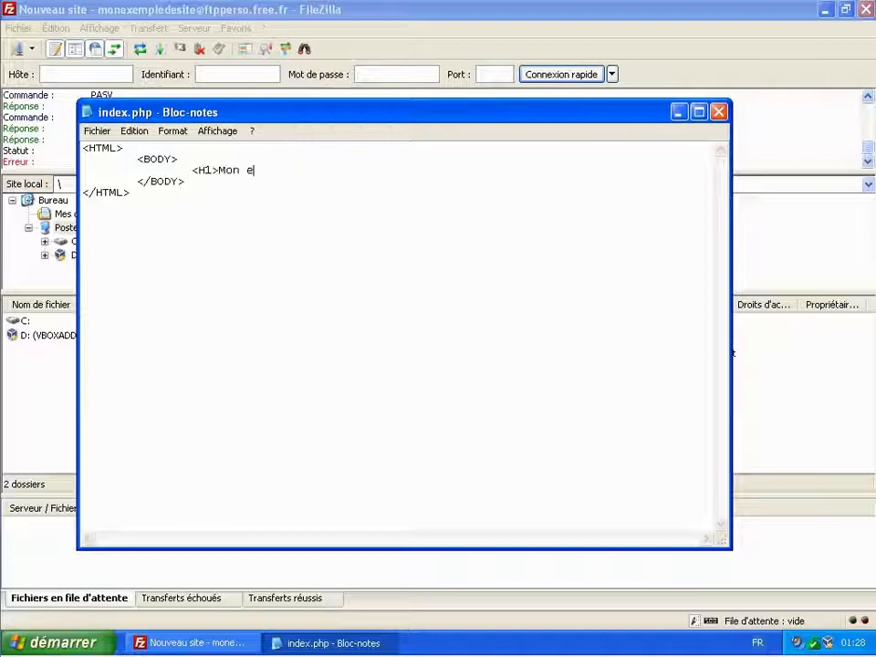
type("xemple de site")
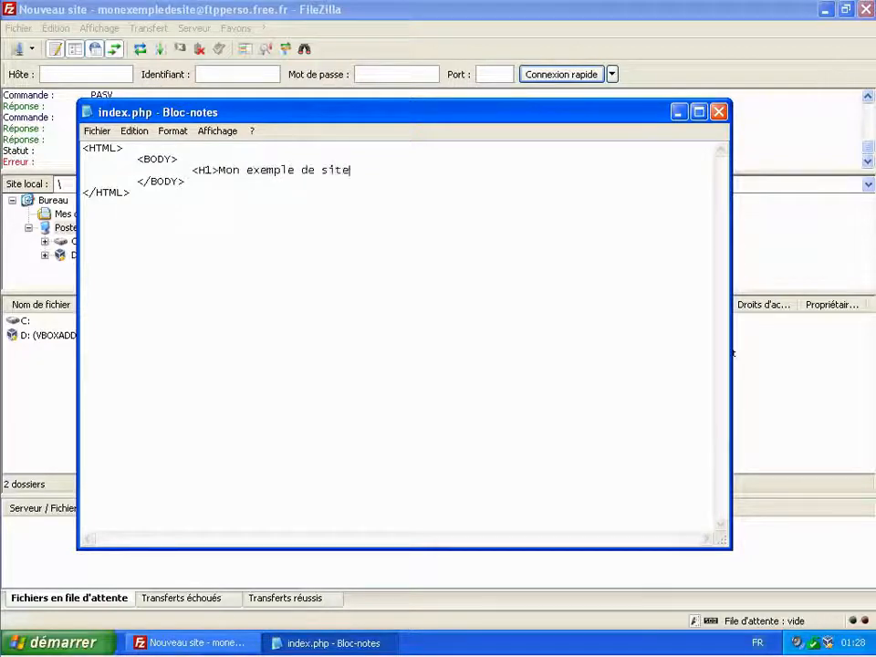
type("<")
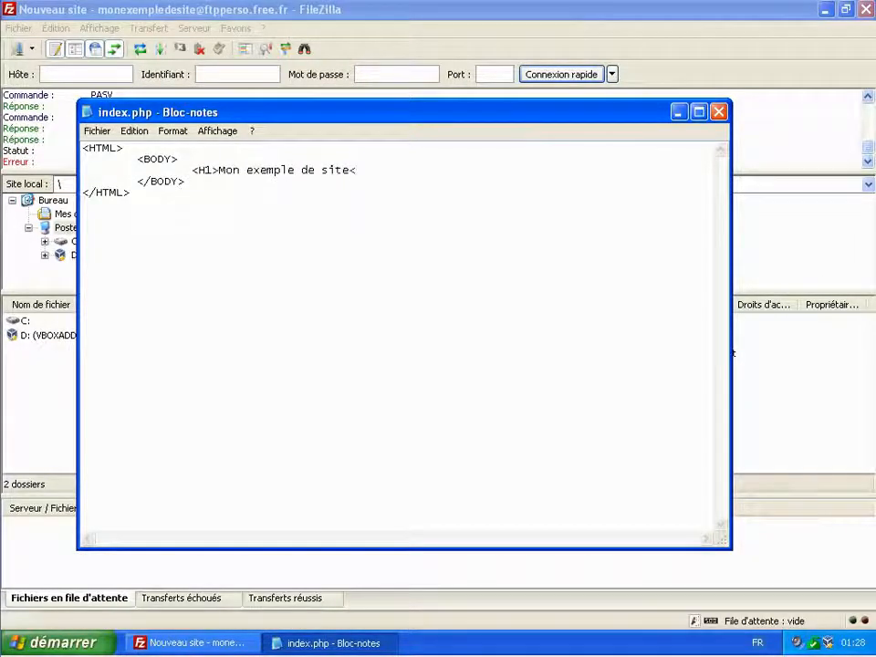
type("/H1")
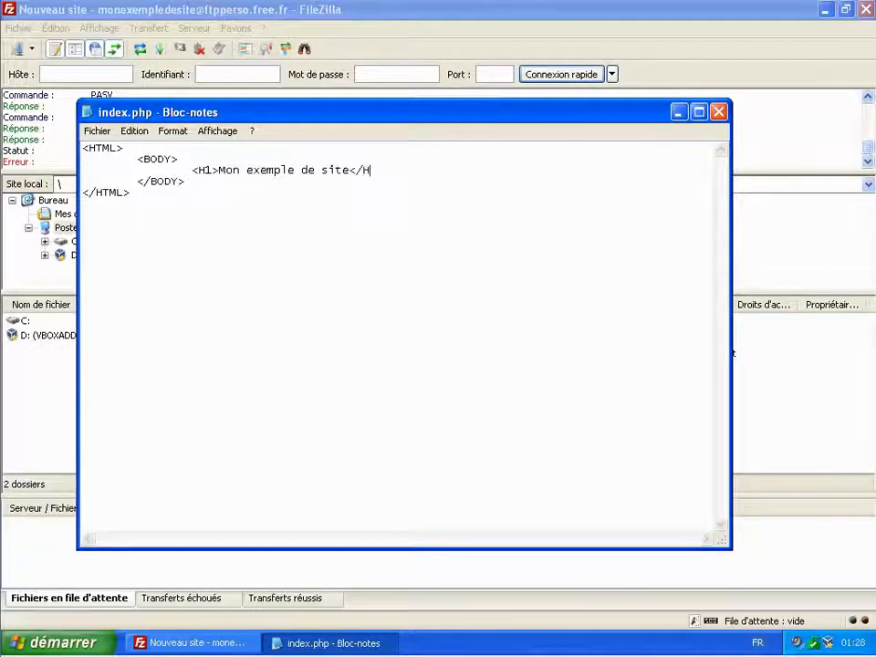
type(">")
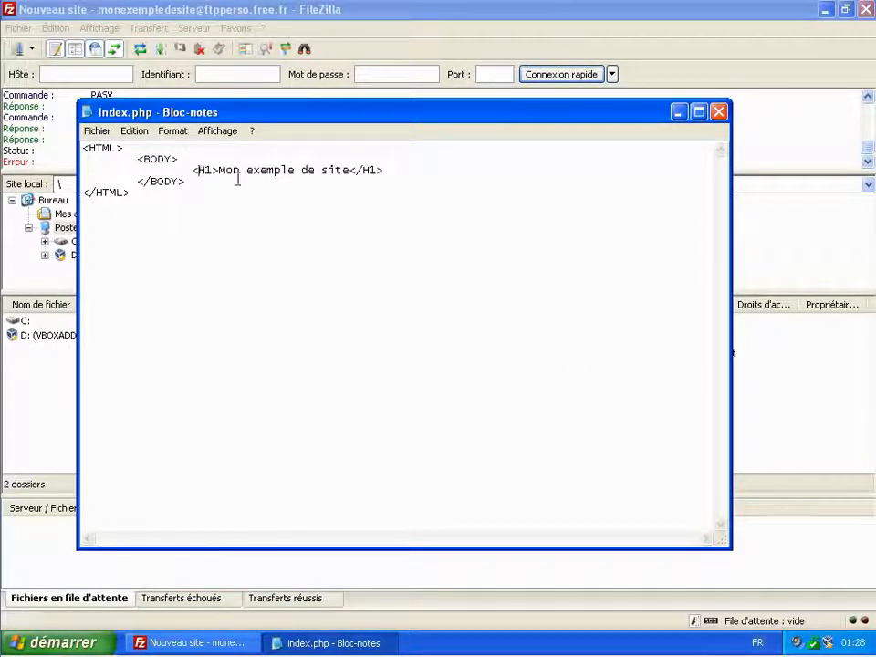
Save the edited index.php document under its existing name
left_click(362, 170)
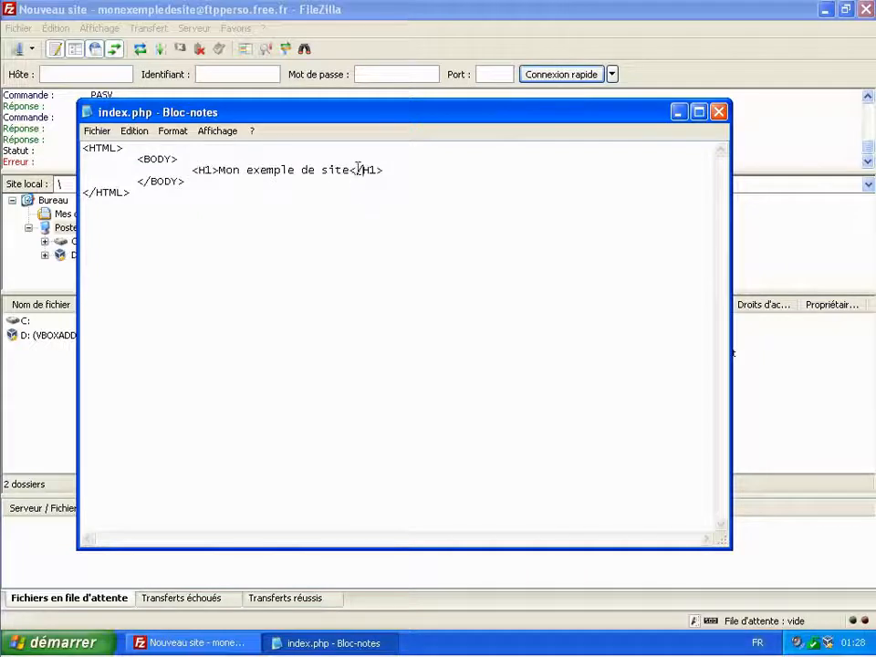
left_click_drag(357, 168, 363, 166)
left_click(400, 176)
left_click(97, 133)
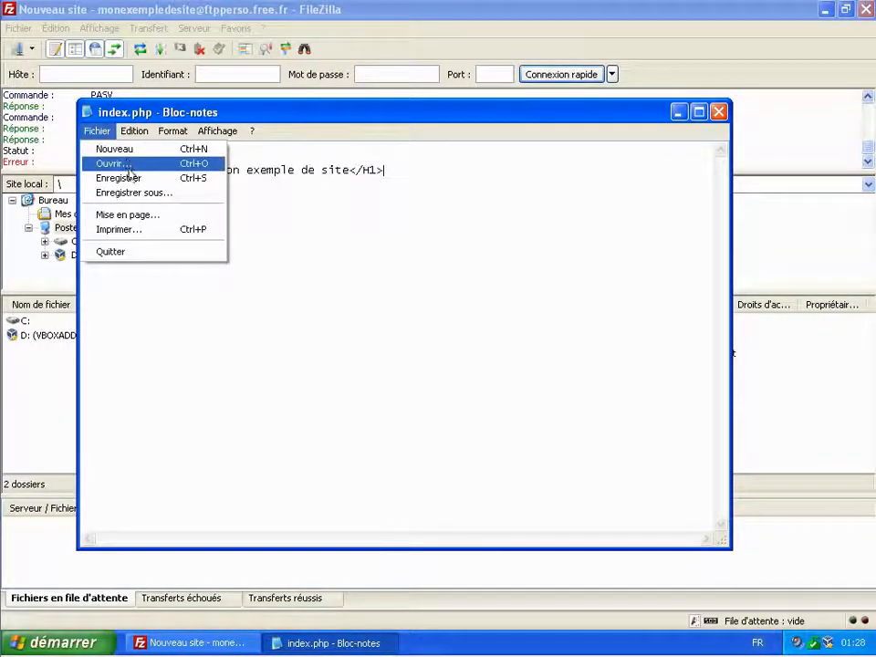
left_click(129, 175)
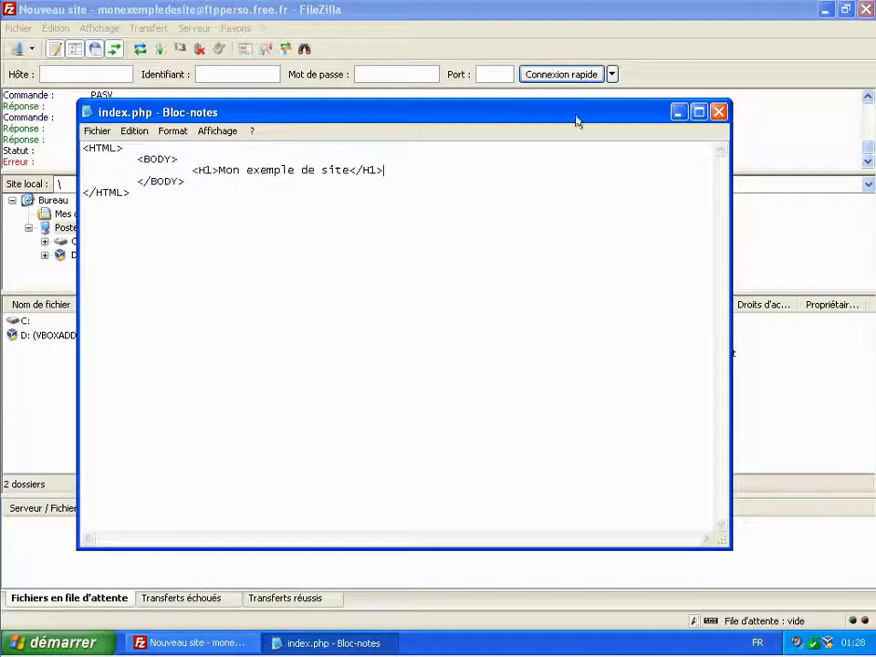
Minimize Notepad and reconnect FileZilla to the saved Nouveau site, interrupting the previous connection and using the current tab
left_click(679, 113)
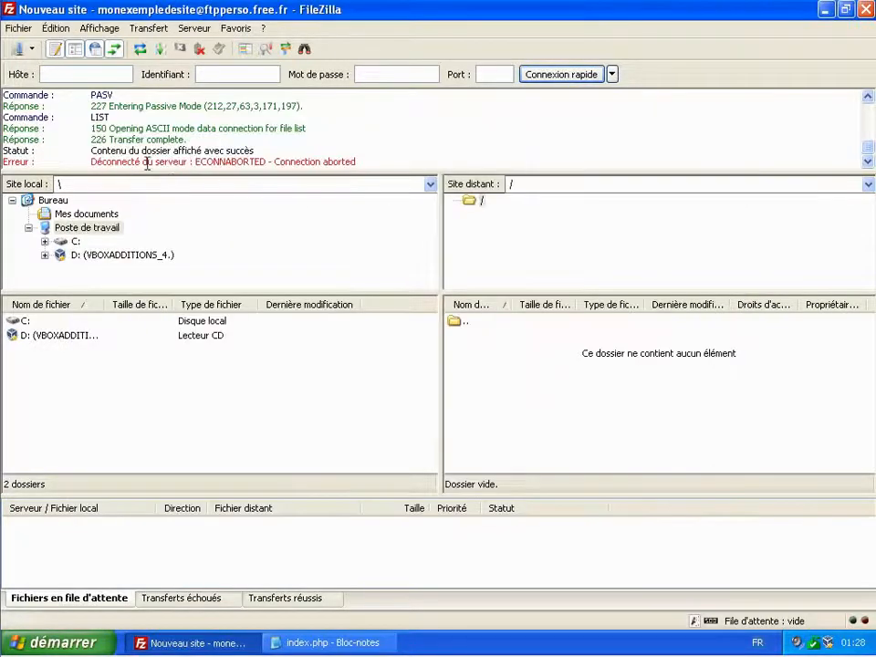
left_click(17, 52)
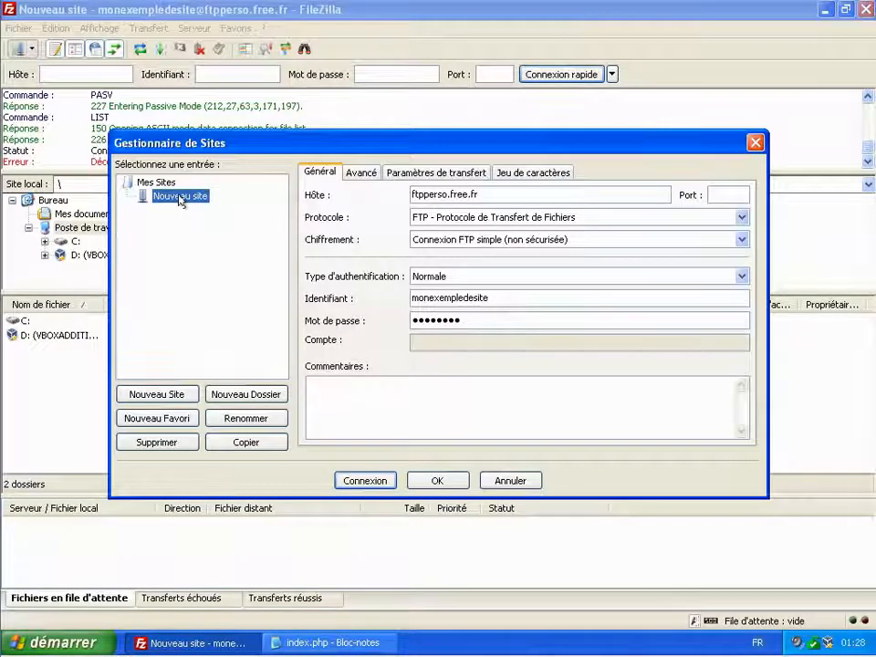
left_click(365, 481)
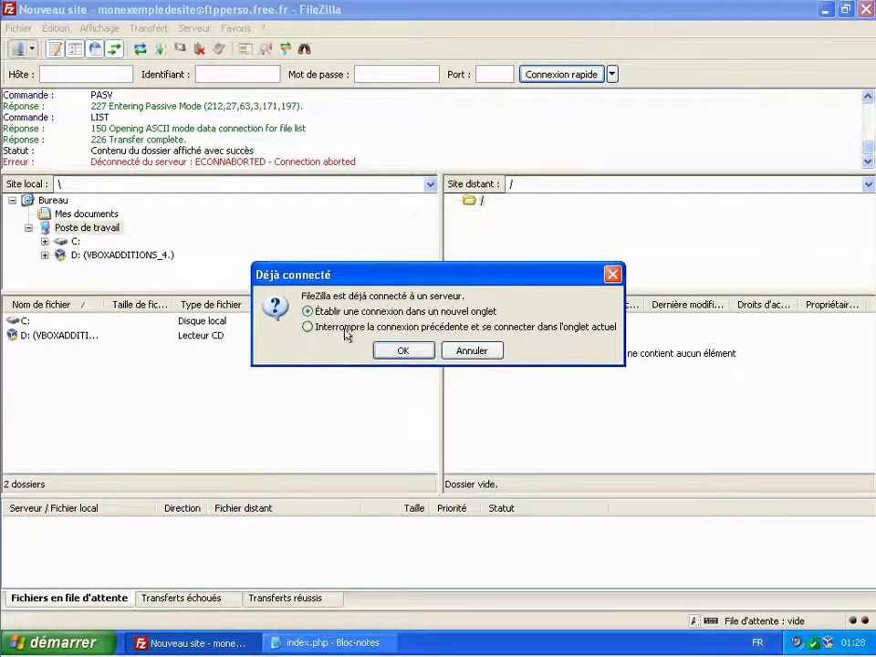
left_click(346, 330)
left_click(397, 350)
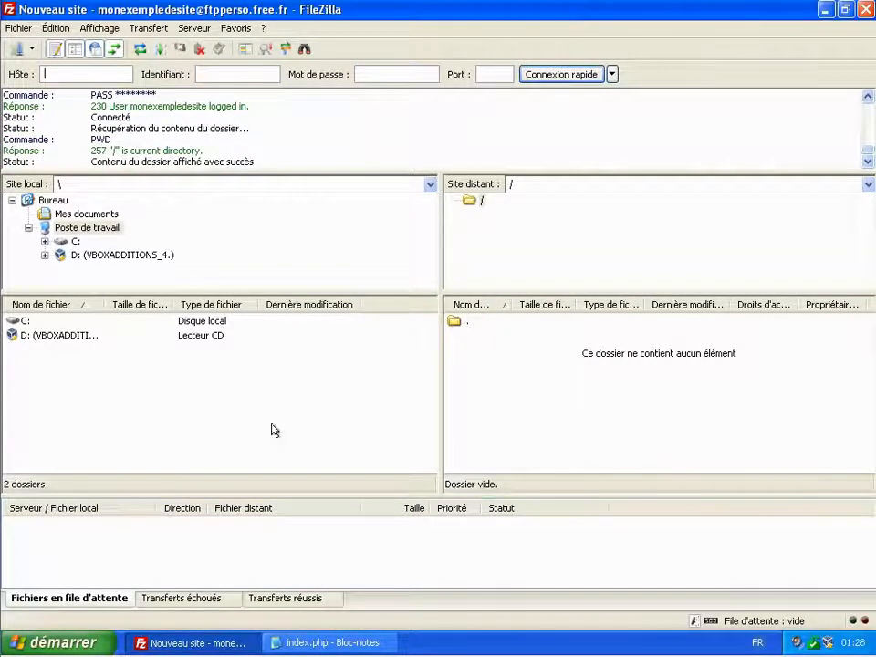
left_click(54, 642)
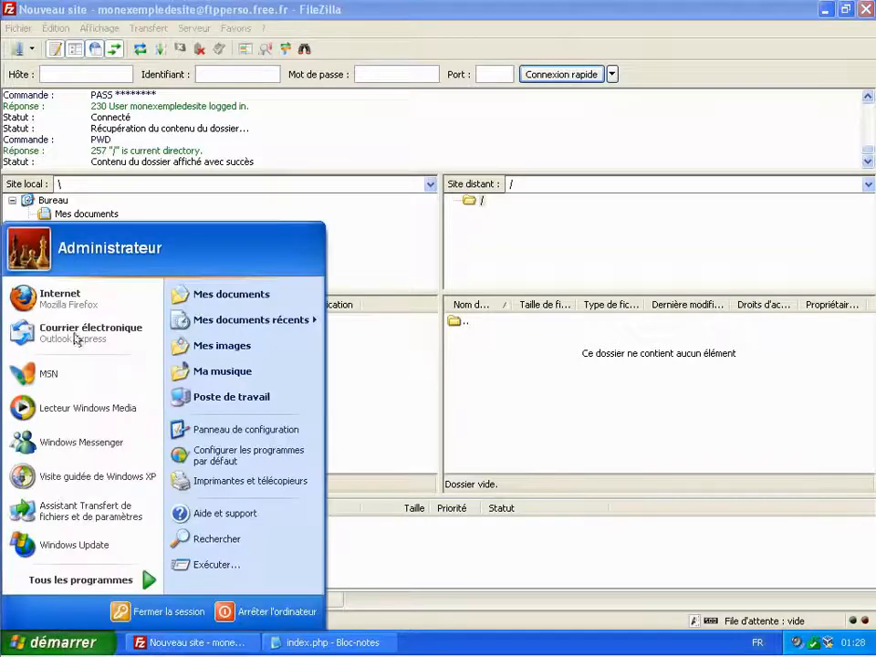
left_click(56, 299)
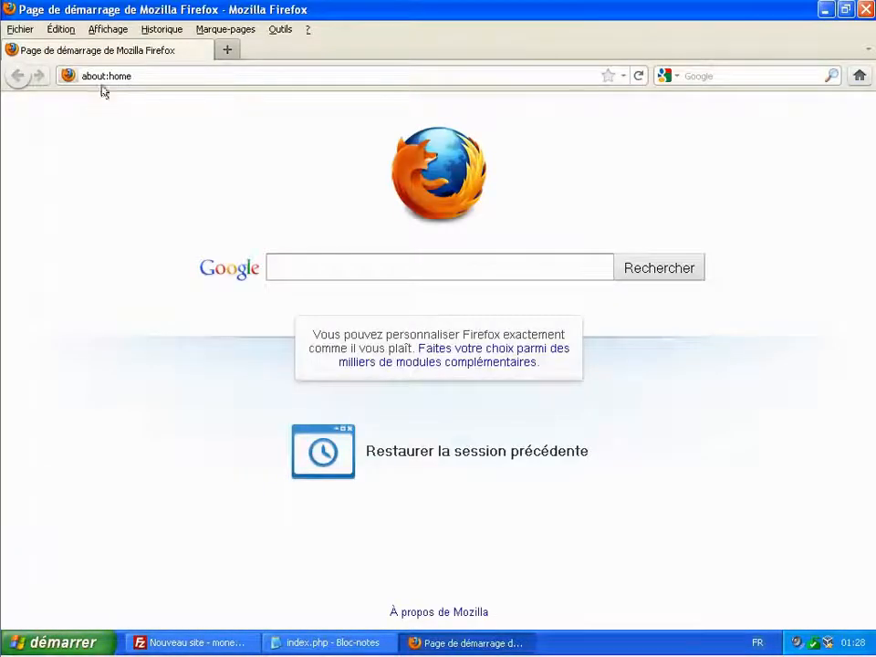
left_click(101, 77)
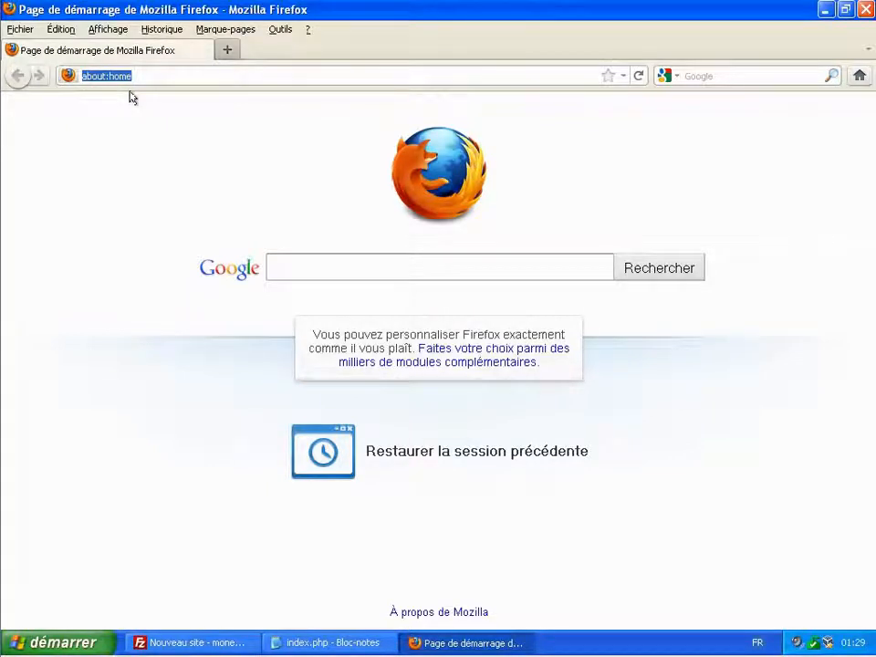
type("http://mo")
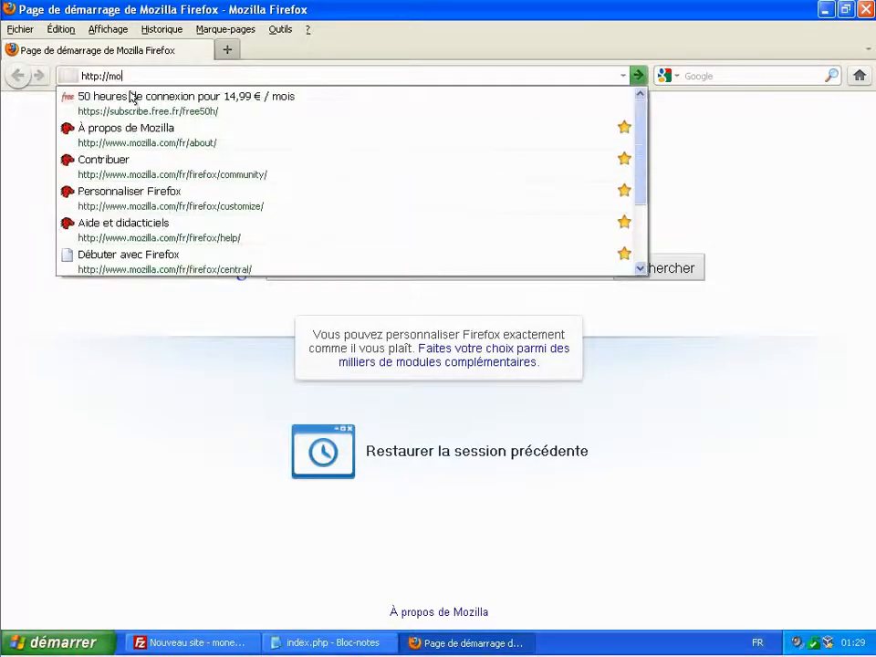
type("nexem")
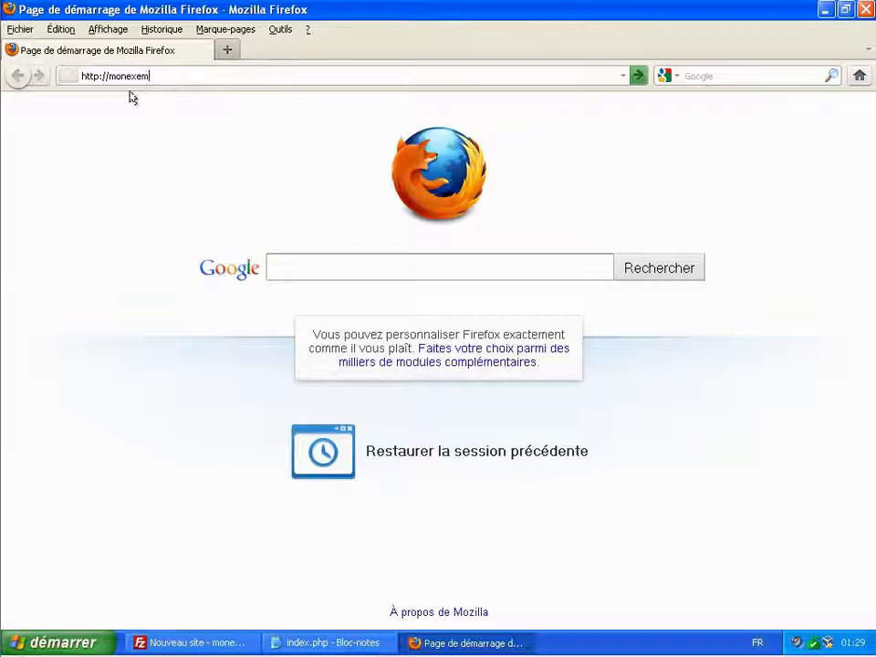
type("pledesite")
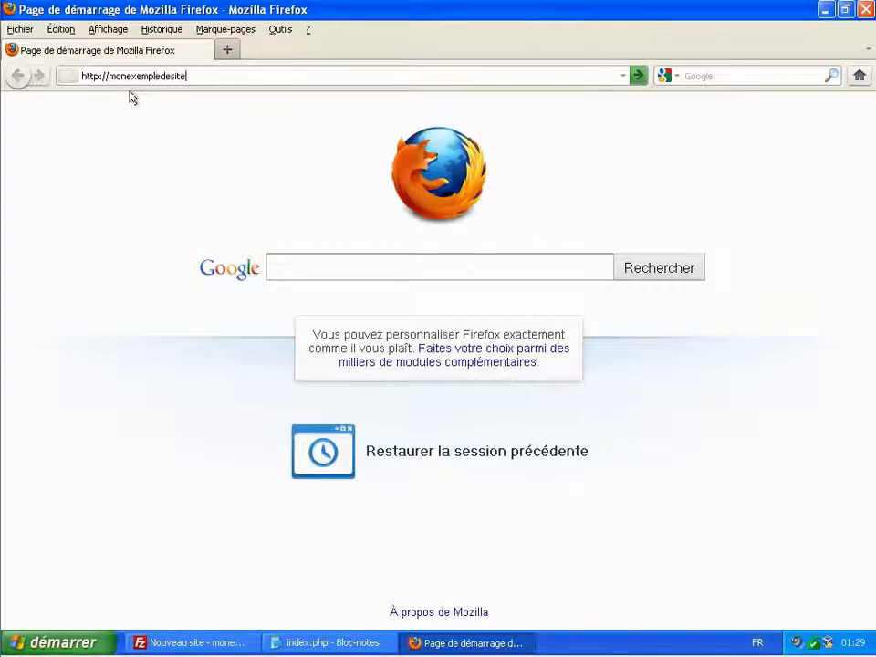
type(".free.fr")
key("Return")
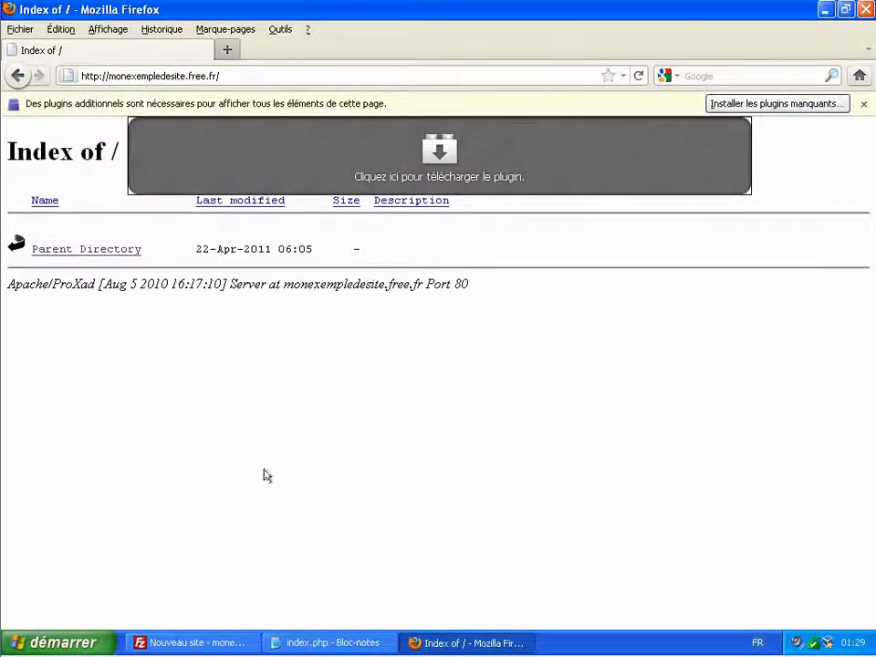
Return to FileZilla, open the local Bureau folder, and reconnect to Nouveau site in the current tab
left_click(221, 644)
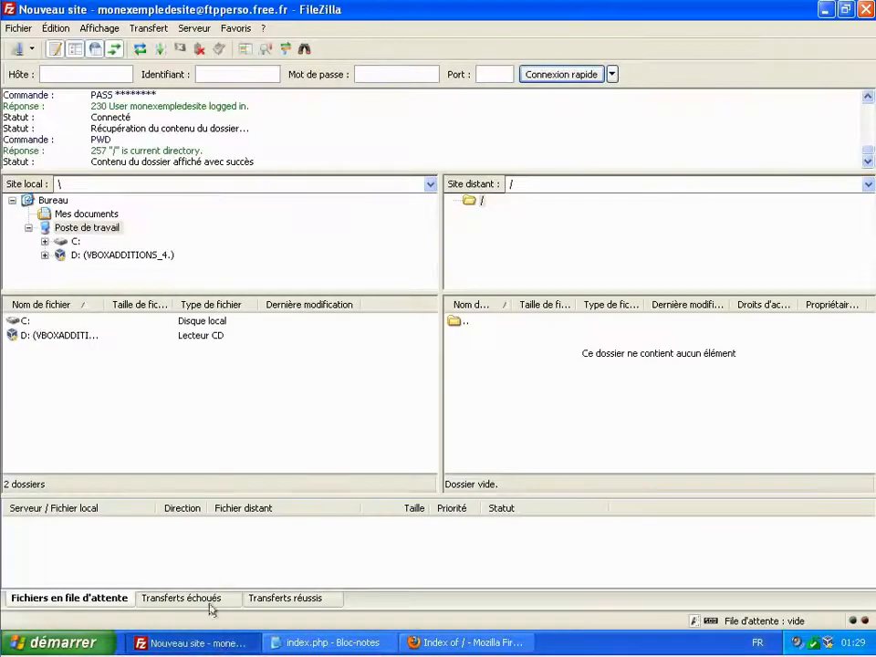
left_click(53, 201)
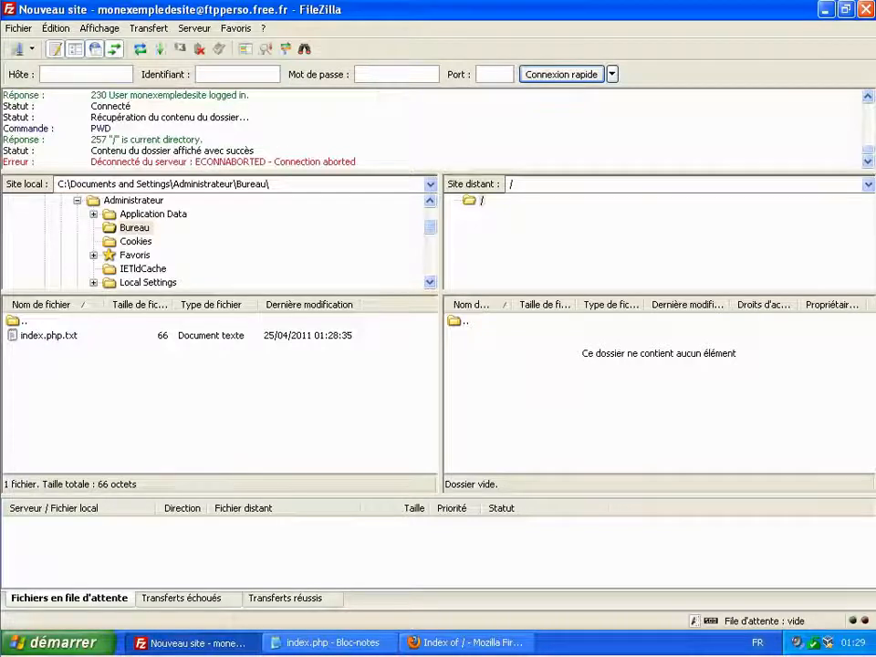
left_click(19, 52)
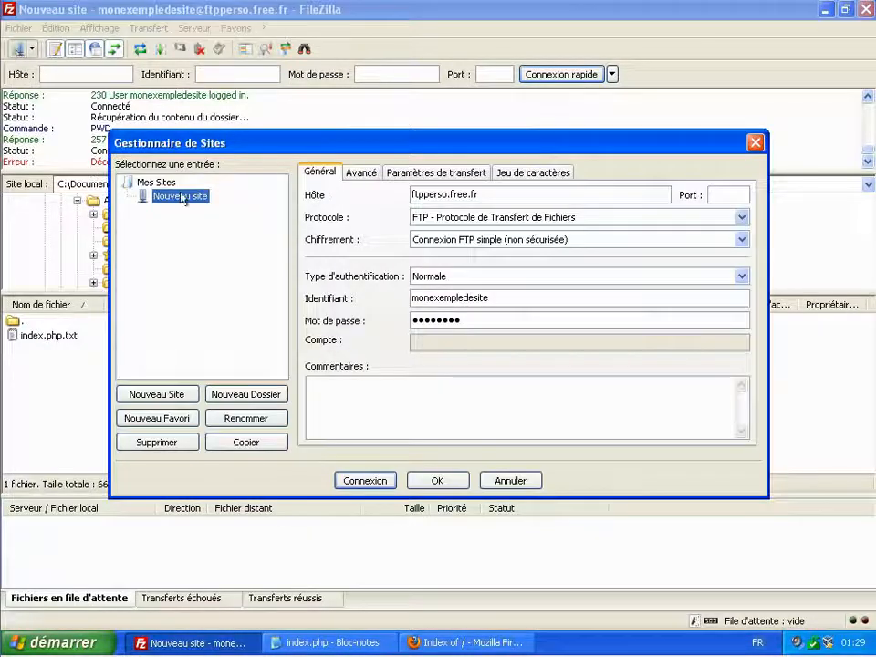
left_click(363, 480)
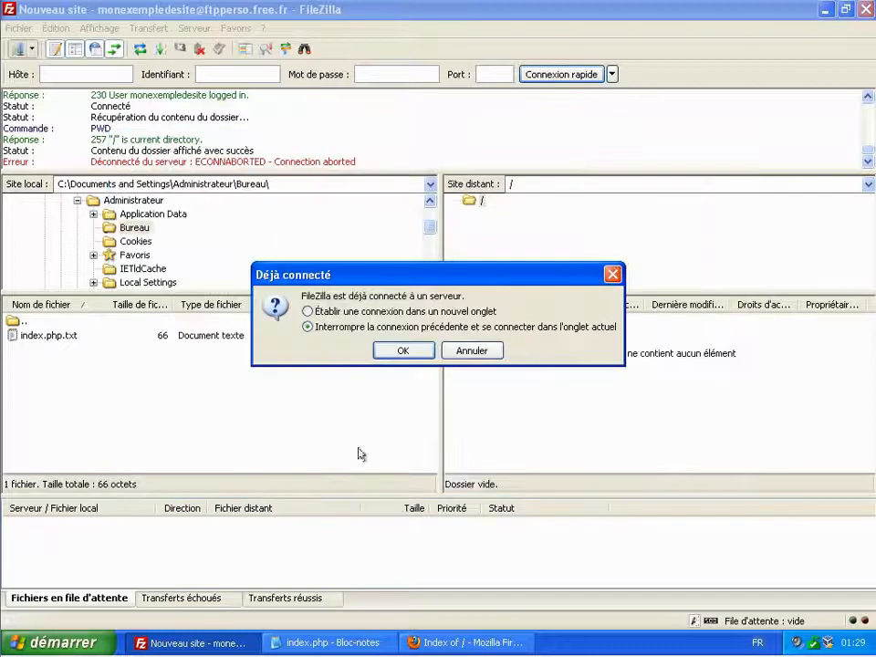
left_click(383, 350)
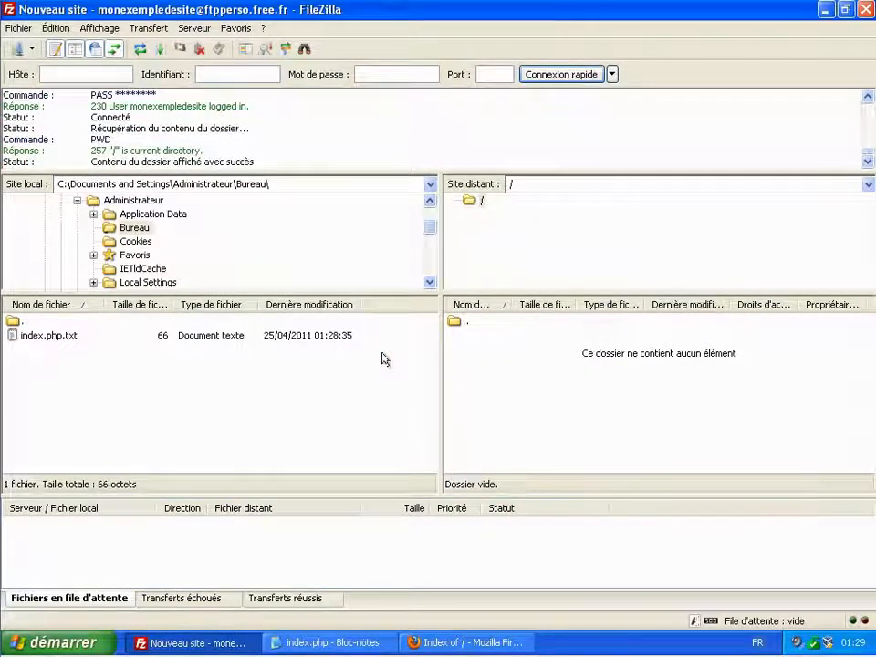
Upload index.php.txt from the local Bureau folder to the root folder of the remote site
left_click(39, 336)
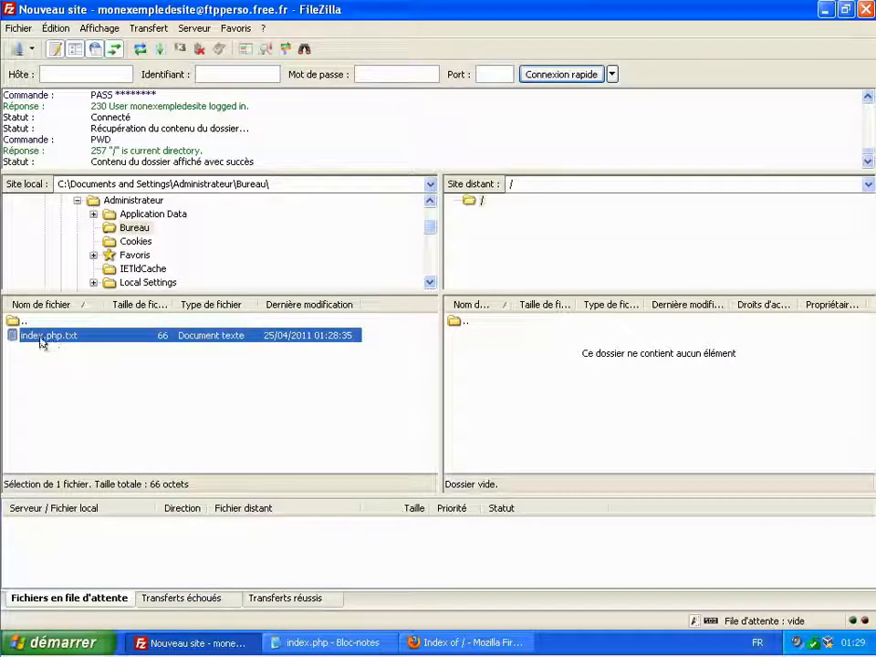
left_click_drag(41, 342, 526, 373)
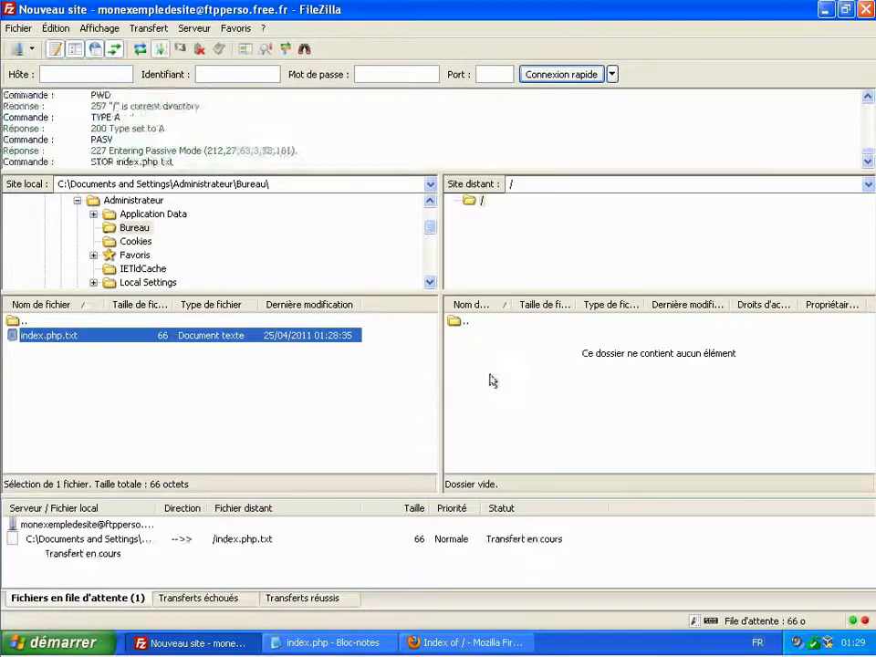
Widen the remote list's file name column and rename the uploaded index.php.txt on the server as index.php
left_click(482, 336)
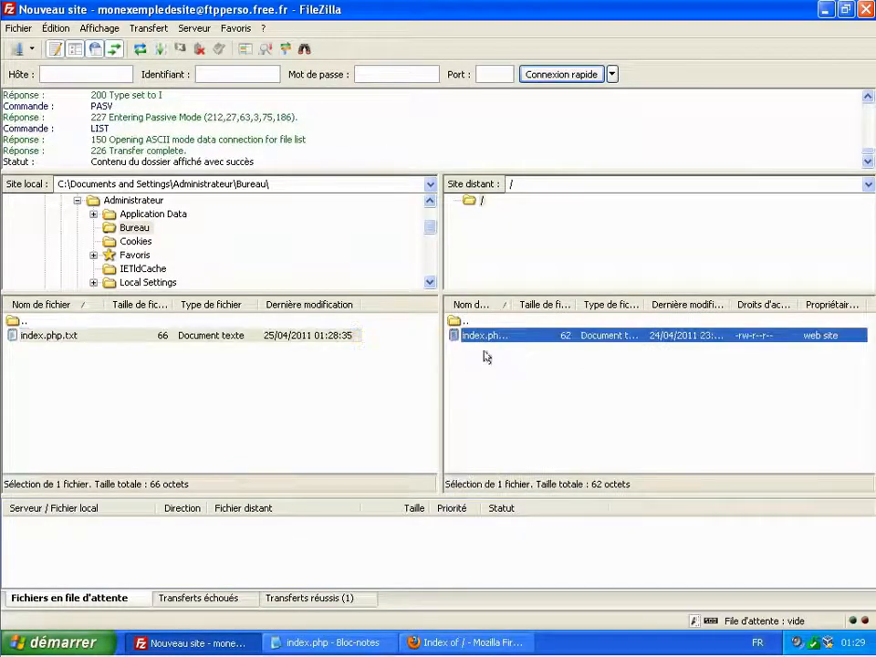
left_click_drag(513, 305, 572, 305)
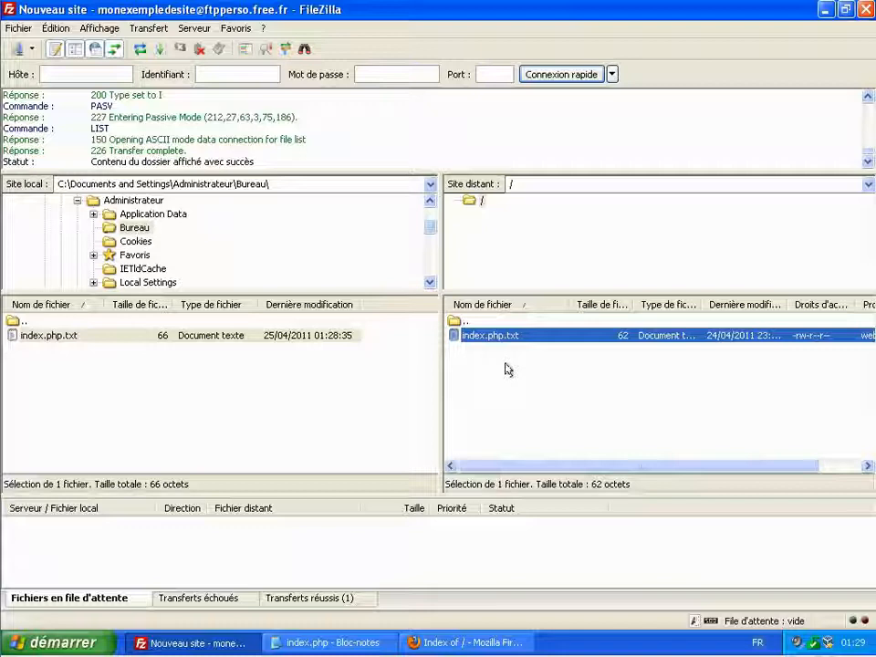
key("F2")
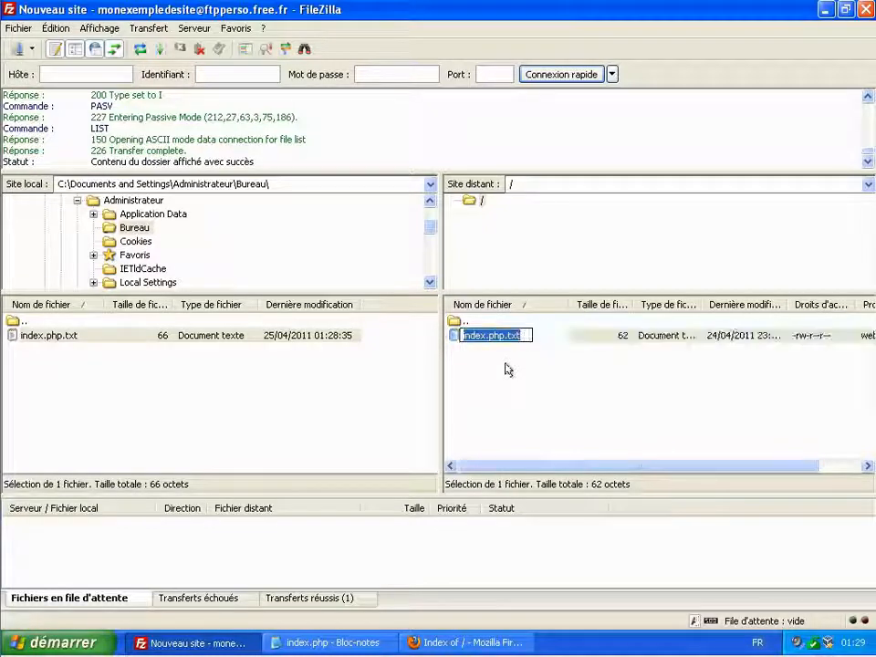
key("End")
key("BackSpace")
key("BackSpace")
key("BackSpace")
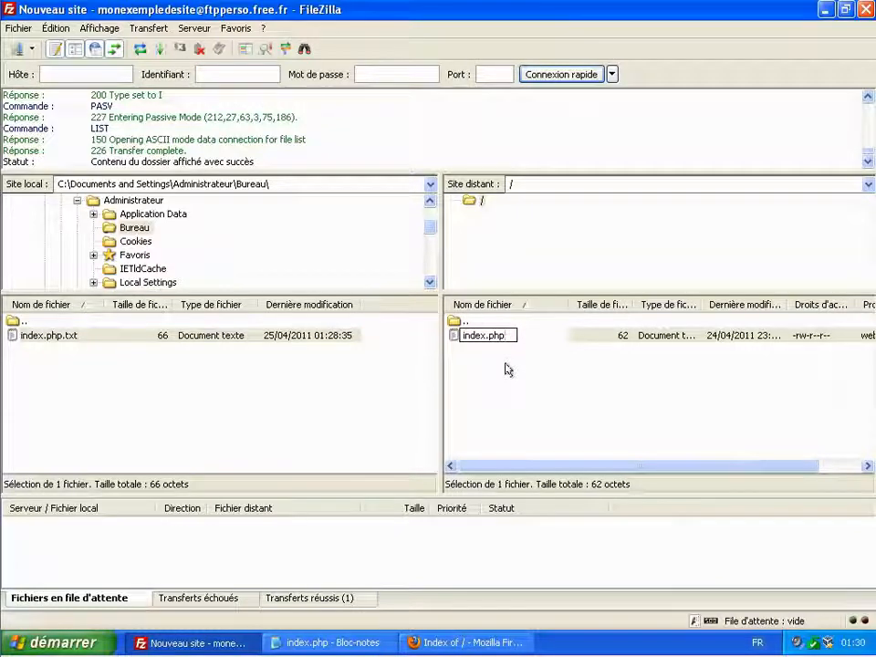
key("Return")
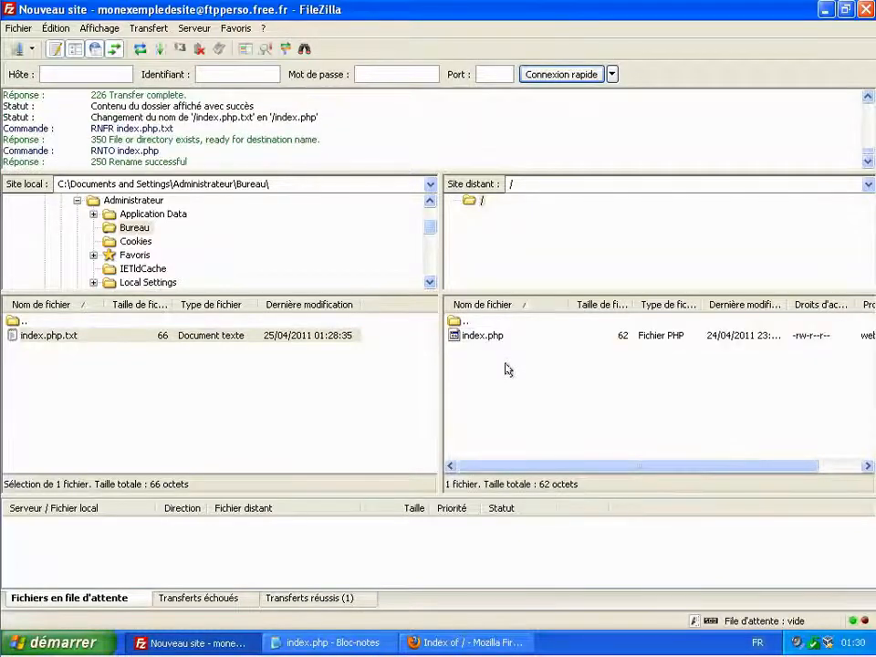
Switch to Firefox, reload the site's page to check it, and bring the index.php source back up in Notepad
left_click(449, 643)
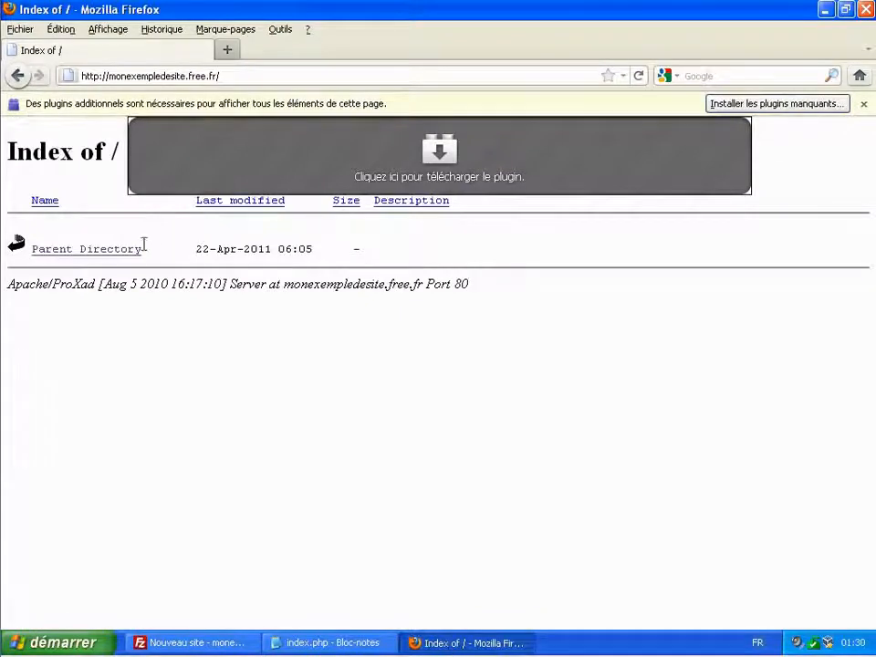
left_click(638, 77)
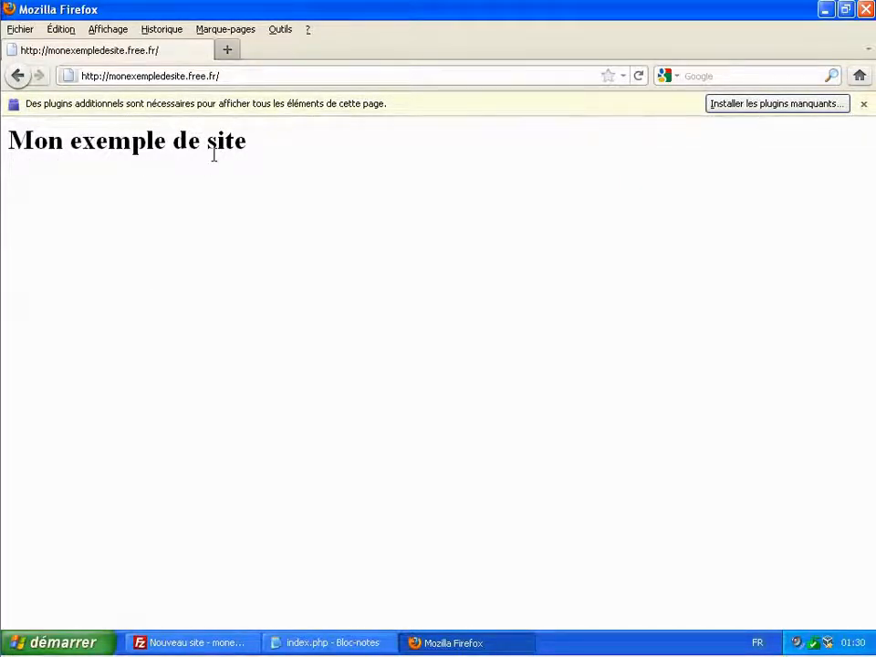
left_click(328, 643)
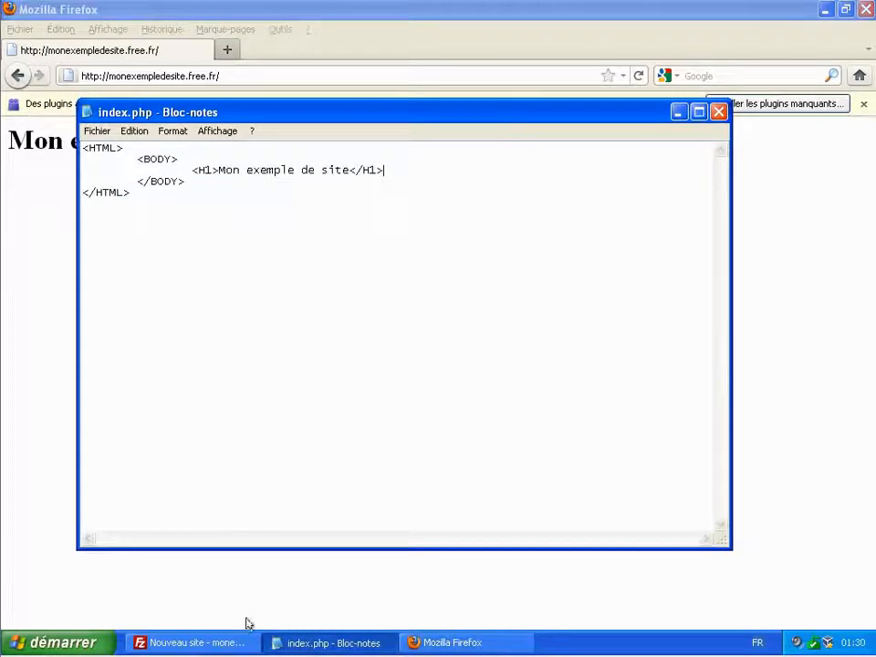